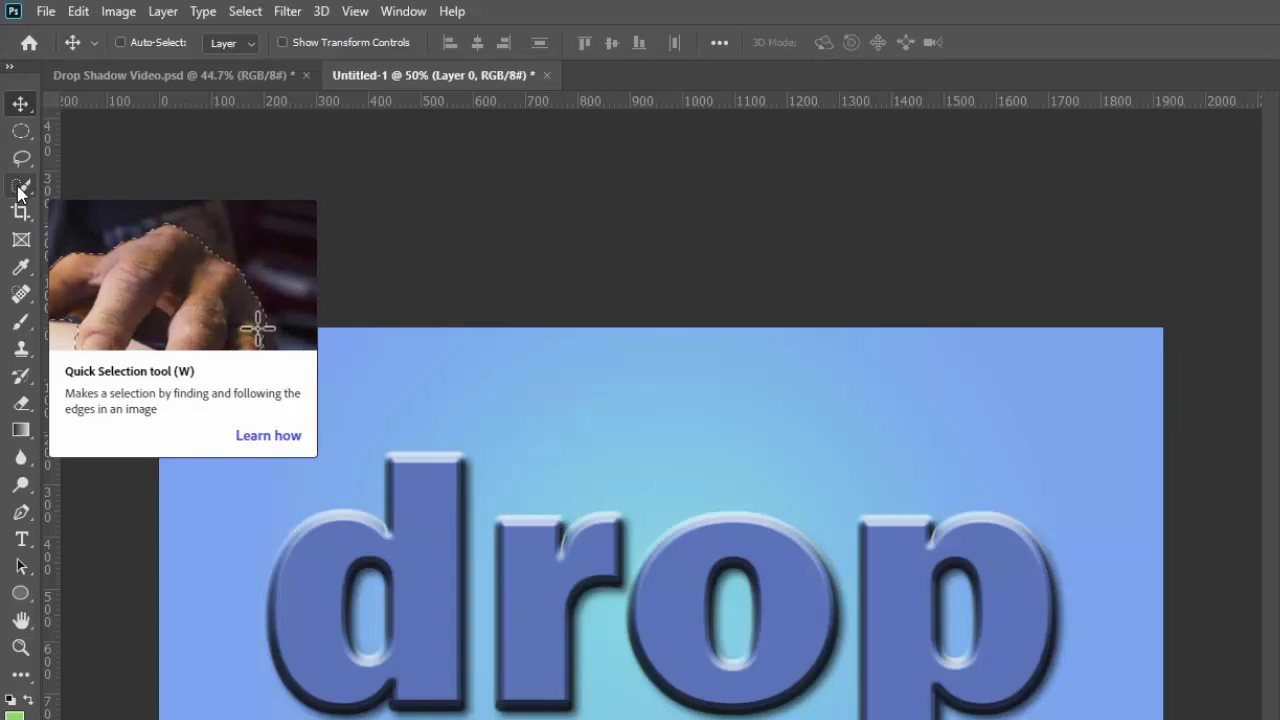
# Step: Cycle through Quick Selection, Magic Wand and Object Selection with W and Shift+W, ending on Quick Selection
pyautogui.click(18, 188)
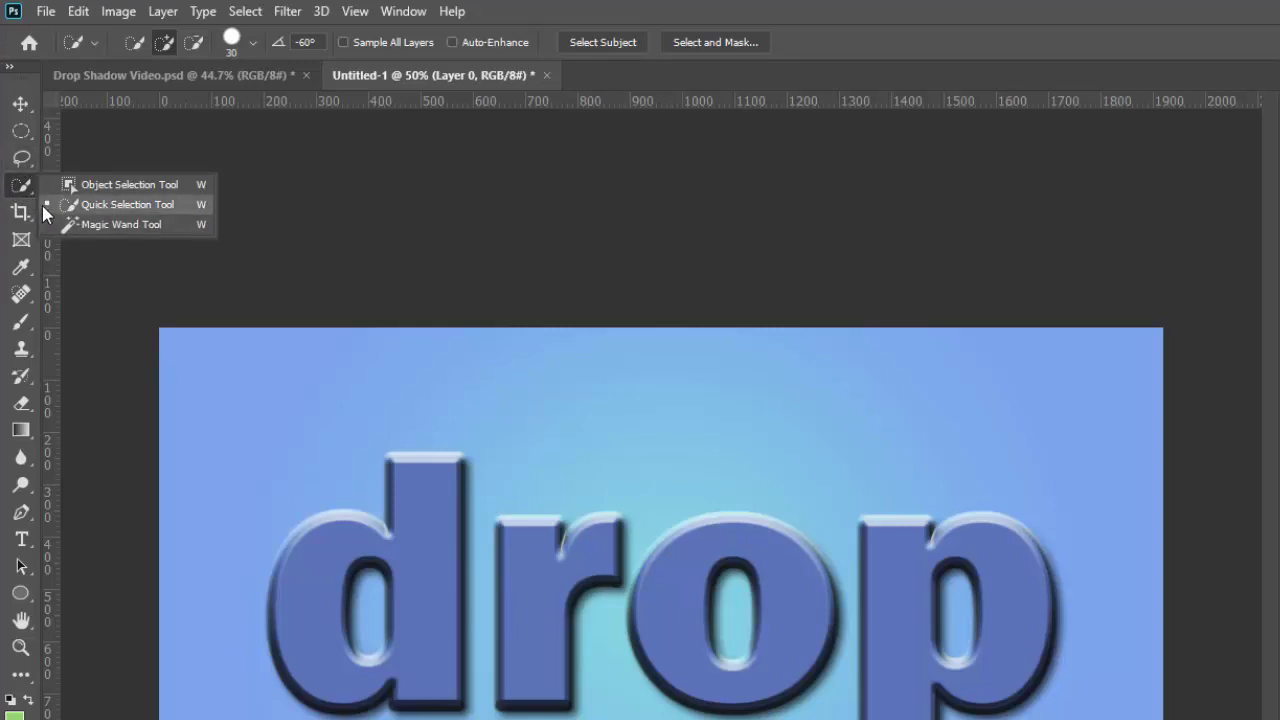
pyautogui.click(20, 103)
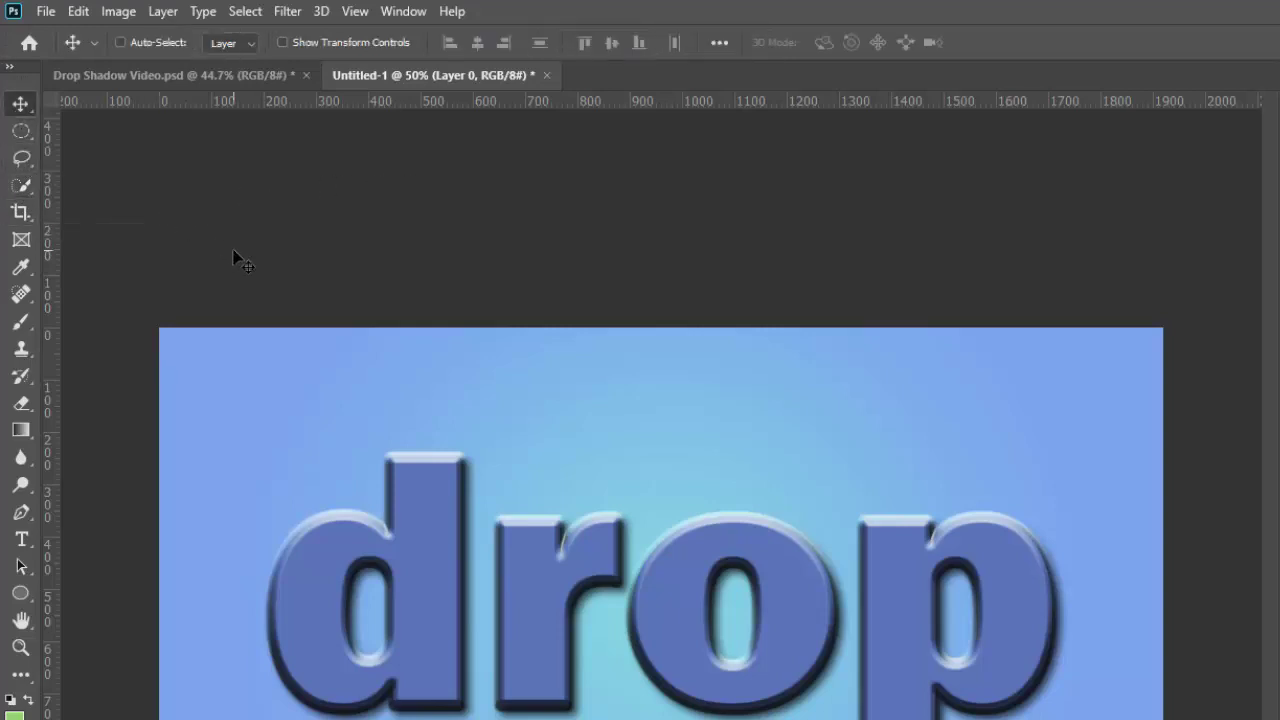
pyautogui.press('w')
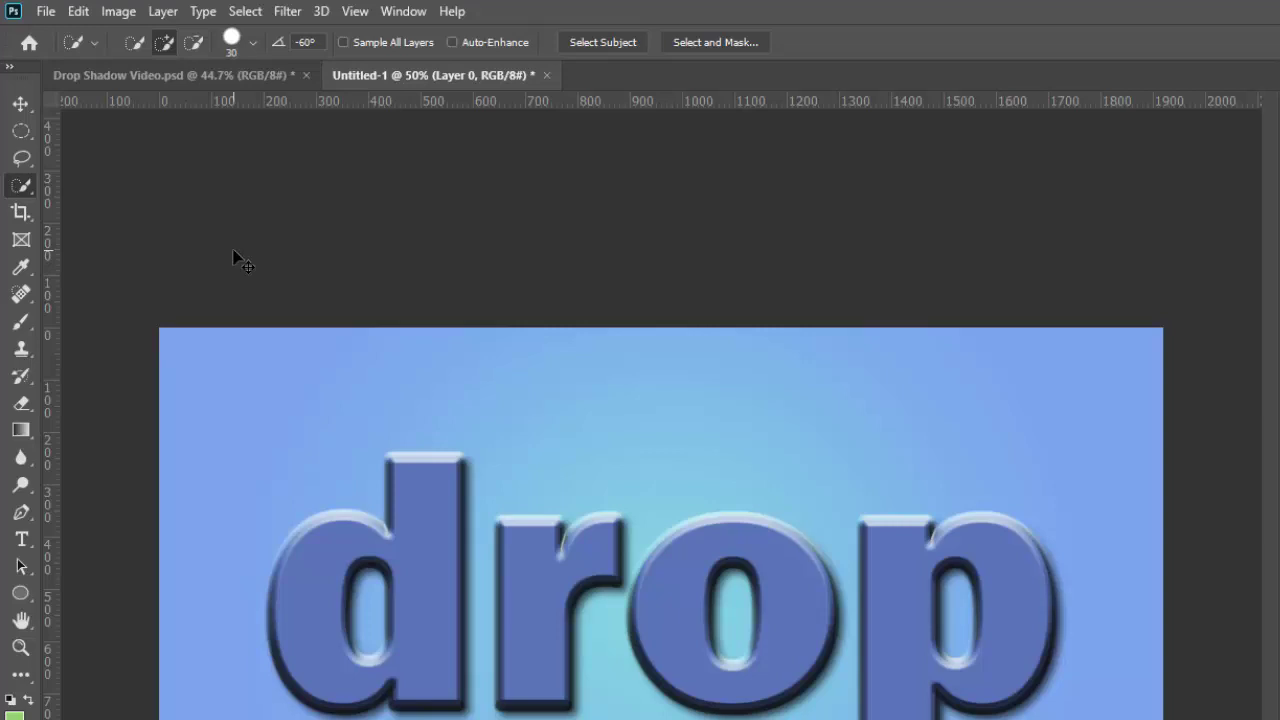
pyautogui.hotkey('shift', 'w')
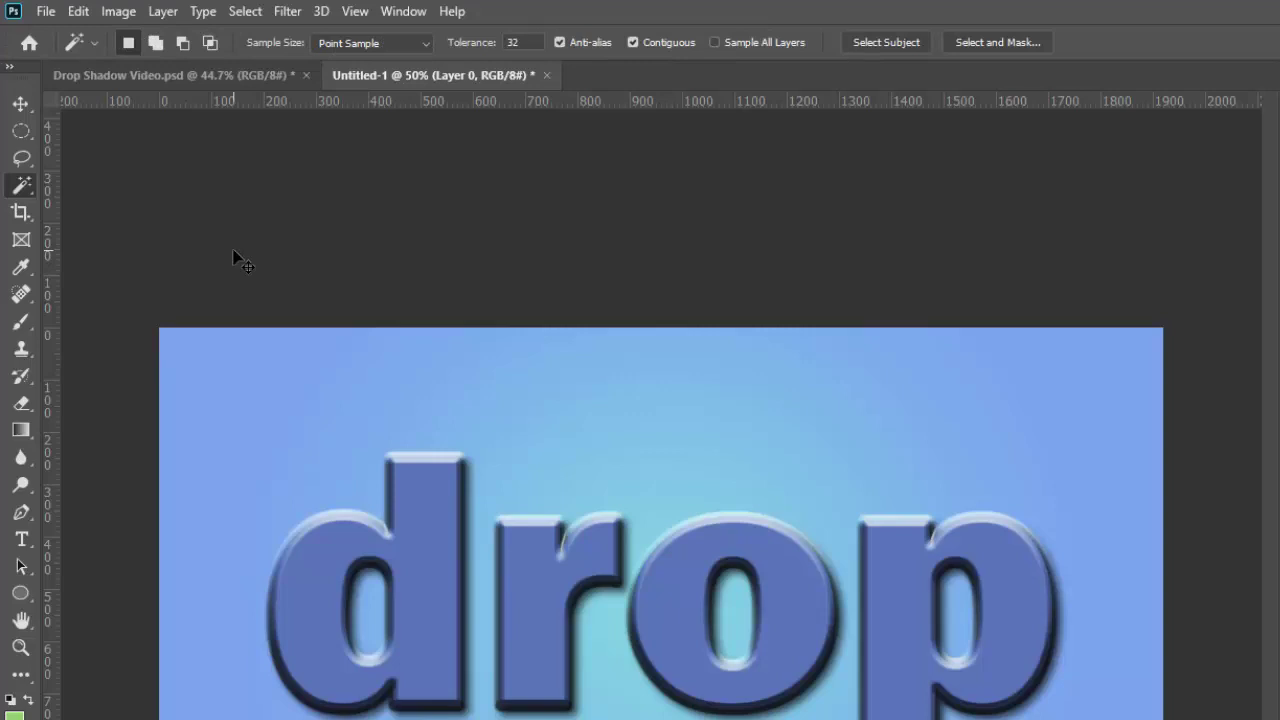
pyautogui.hotkey('shift', 'w')
pyautogui.hotkey('shift', 'w')
pyautogui.hotkey('shift', 'w')
pyautogui.hotkey('shift', 'w')
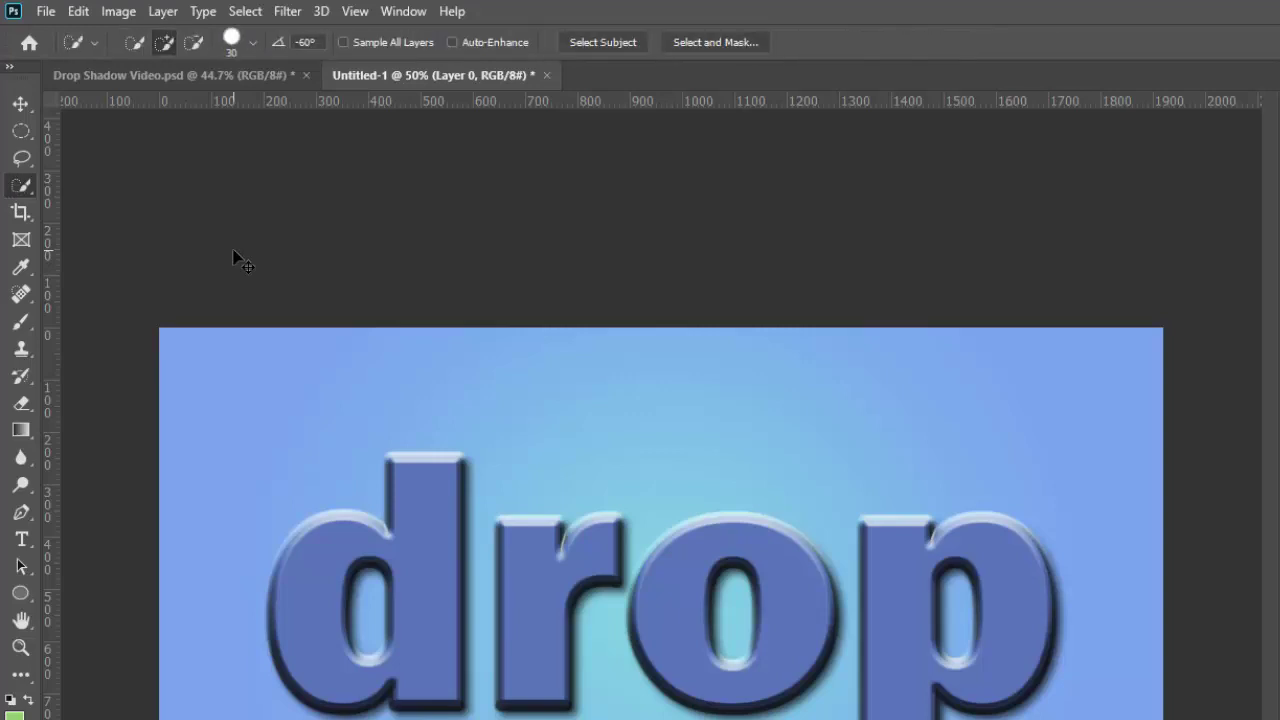
pyautogui.hotkey('shift', 'w')
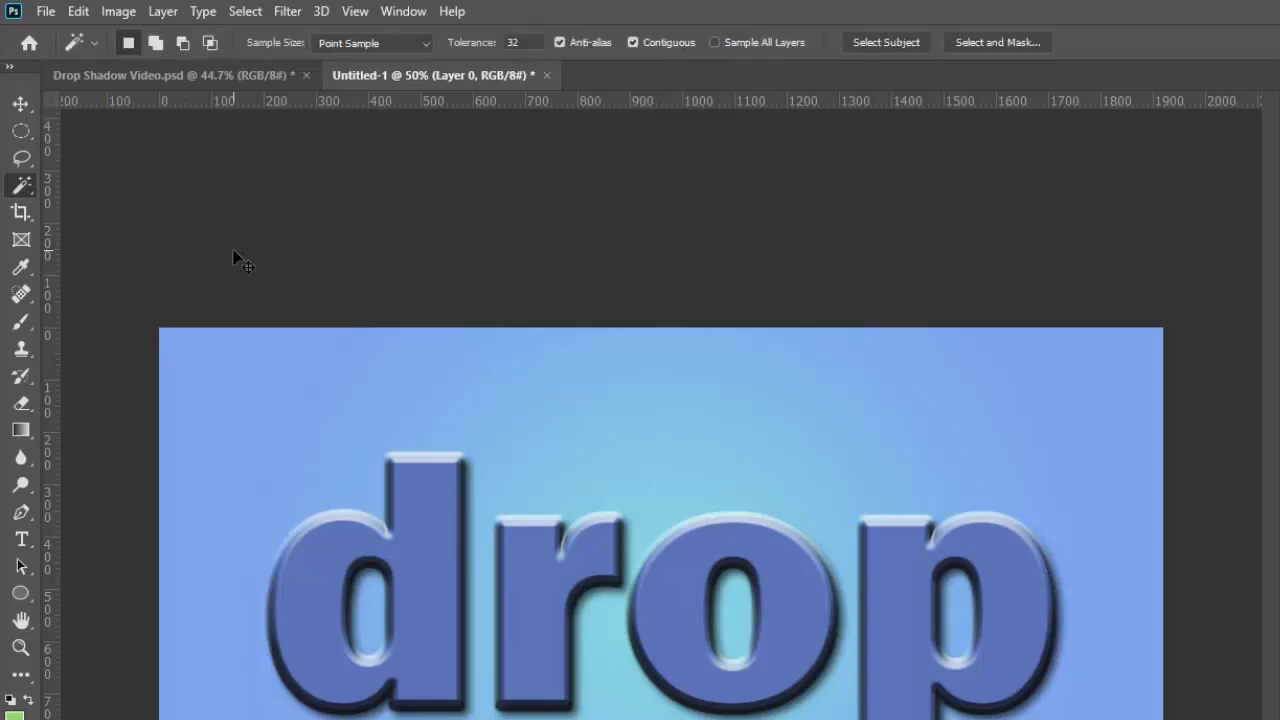
pyautogui.hotkey('shift', 'w')
pyautogui.hotkey('shift', 'w')
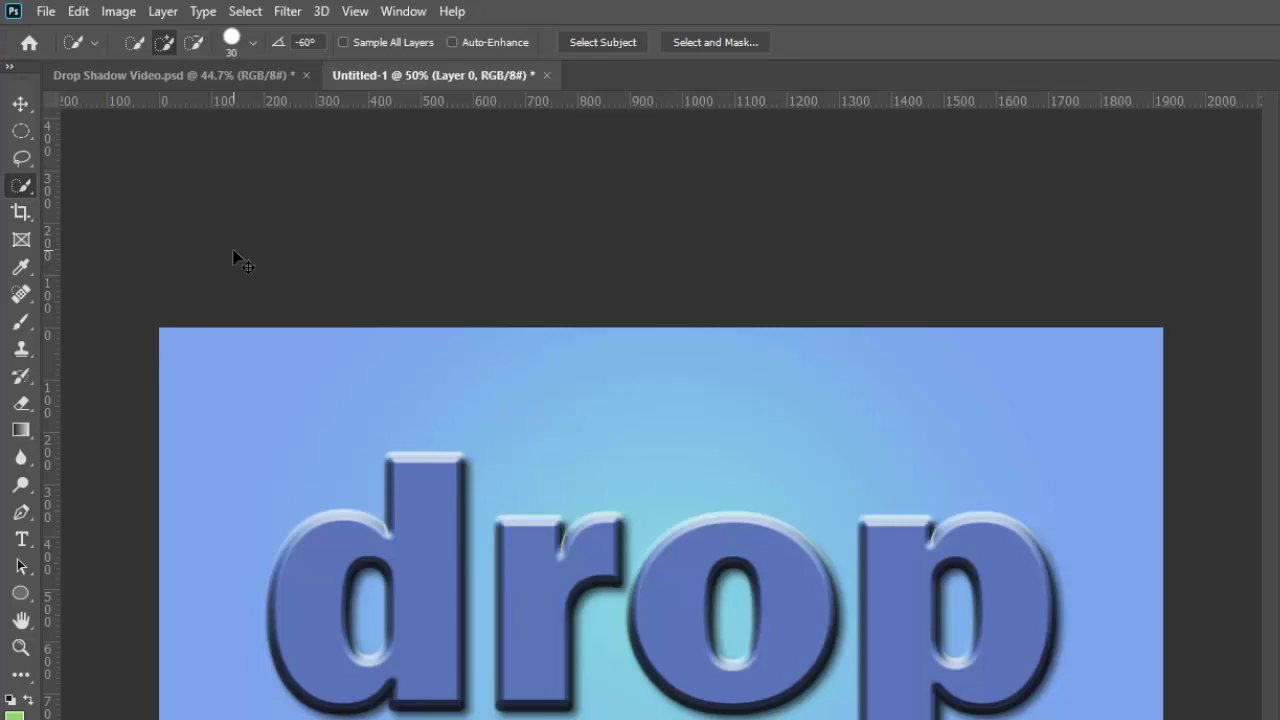
pyautogui.hotkey('shift', 'w')
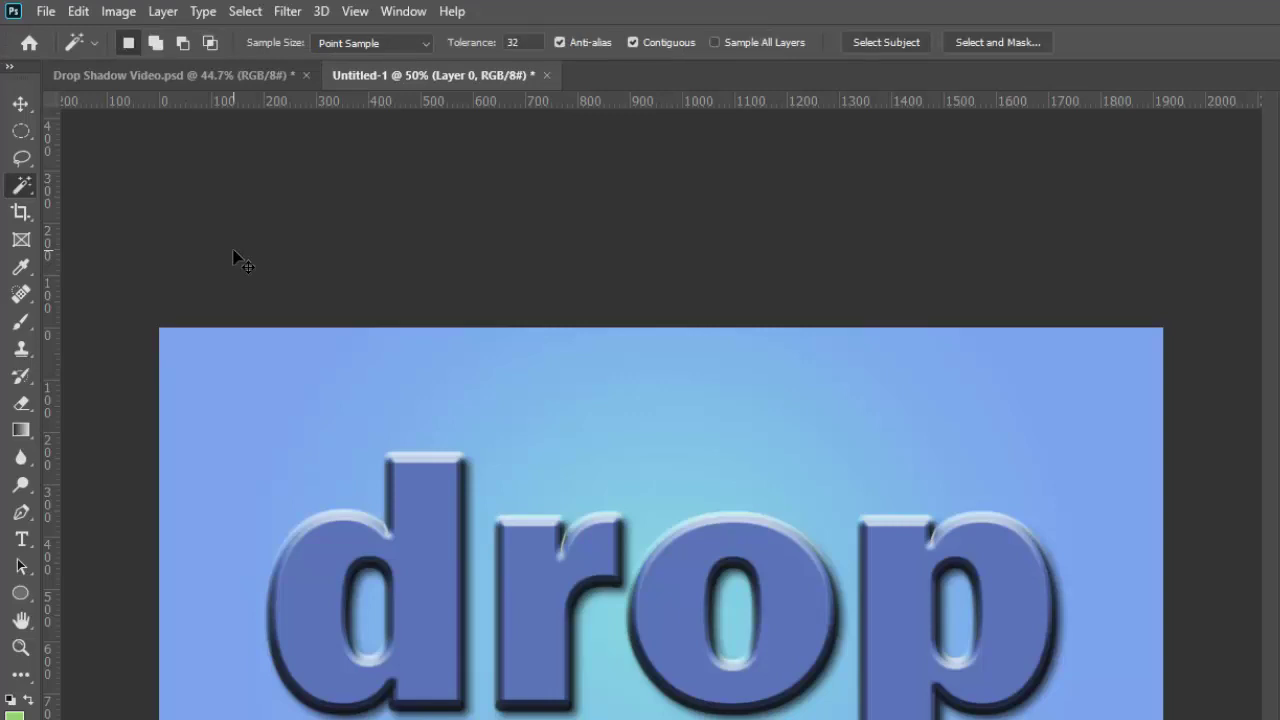
pyautogui.hotkey('shift', 'w')
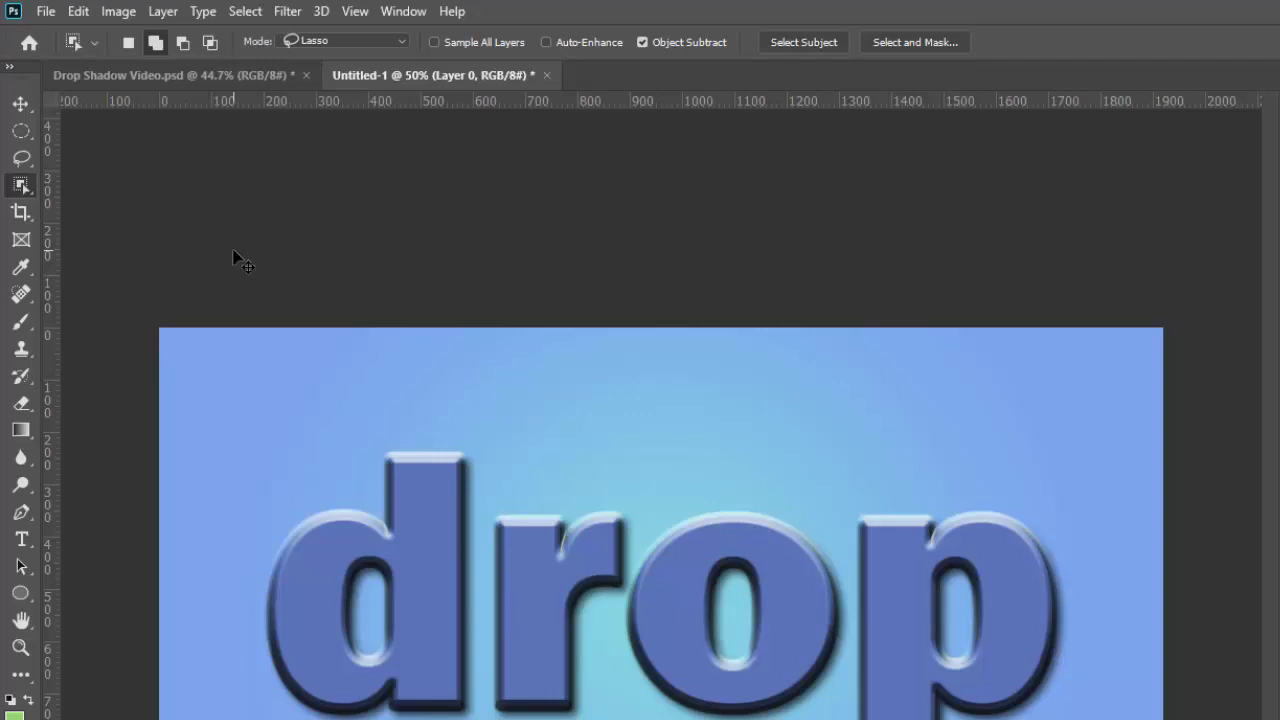
pyautogui.hotkey('shift', 'w')
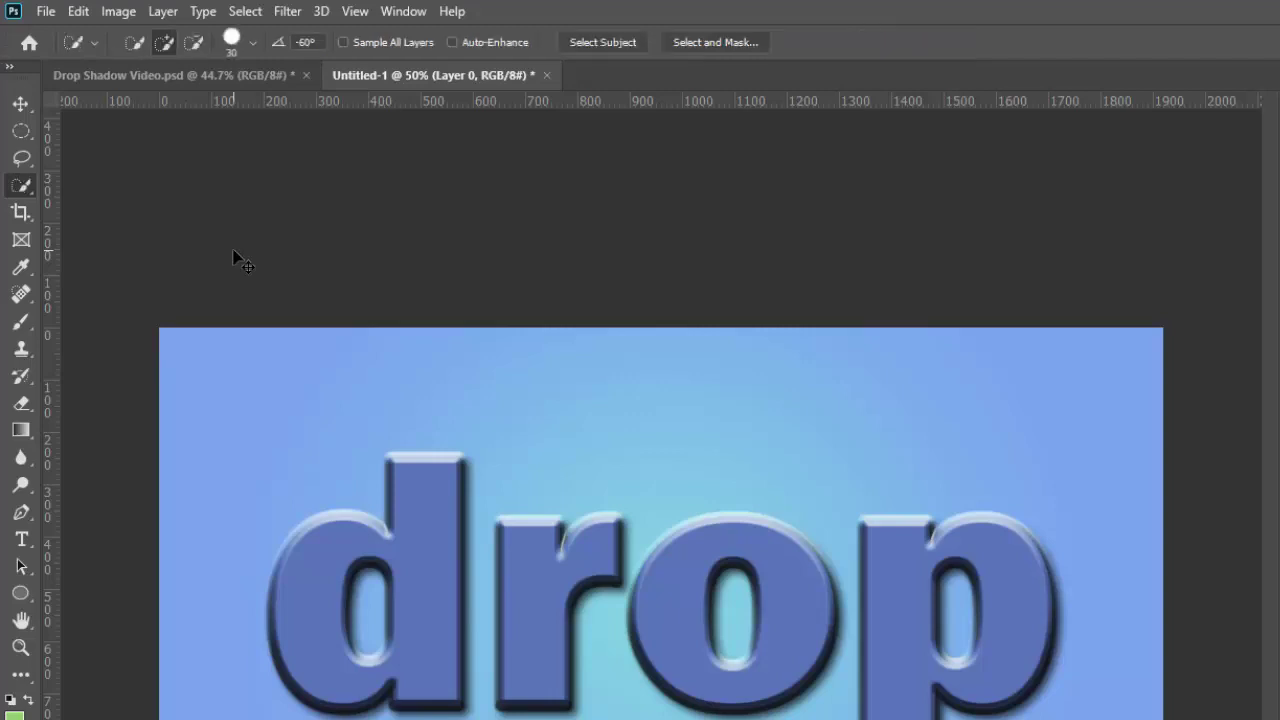
# Step: Cycle through the Crop, Perspective Crop and Slice tools, then cycle through the Brush group's painting tools
pyautogui.click(23, 215)
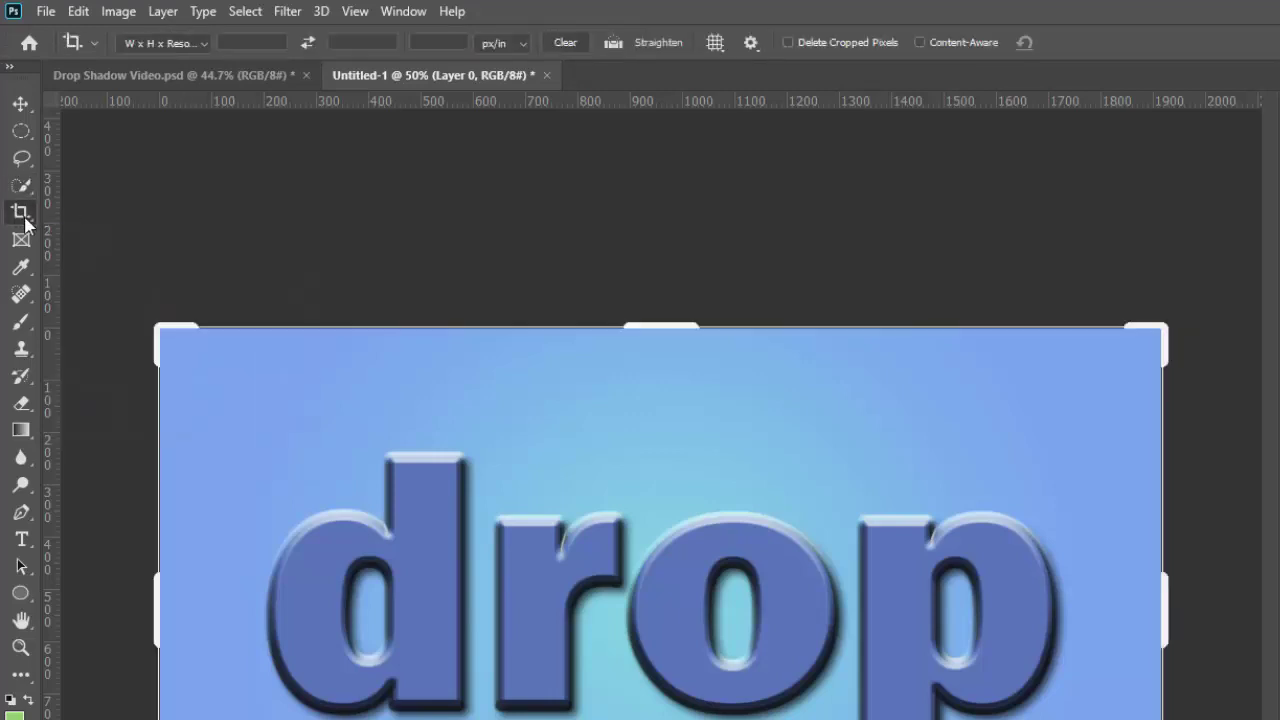
pyautogui.rightClick(24, 216)
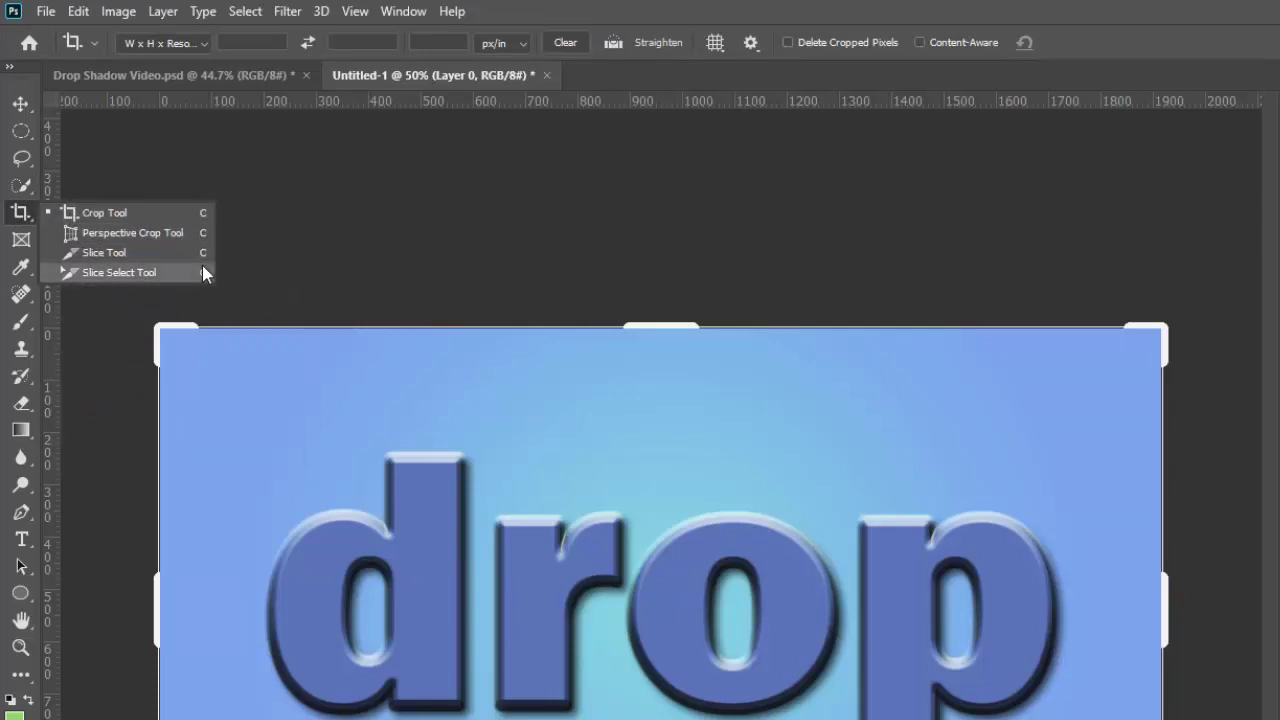
pyautogui.click(21, 213)
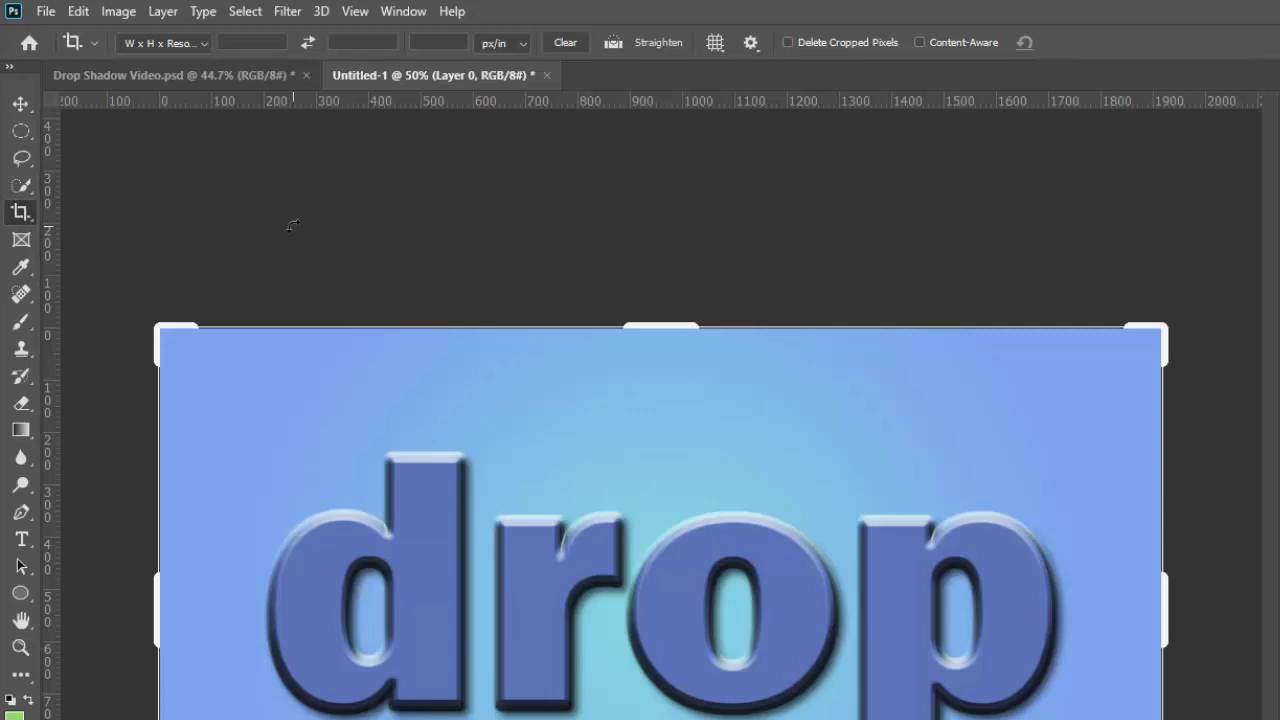
pyautogui.hotkey('shift', 'c')
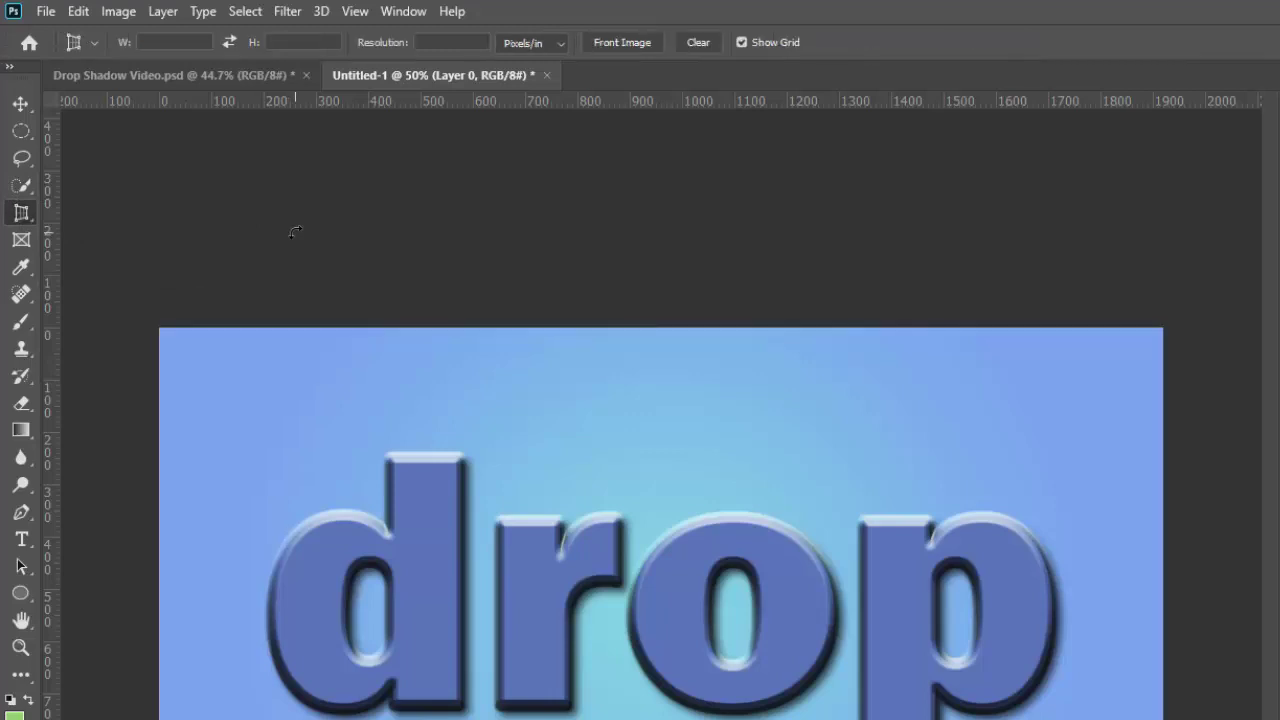
pyautogui.hotkey('shift', 'c')
pyautogui.hotkey('shift', 'c')
pyautogui.hotkey('shift', 'c')
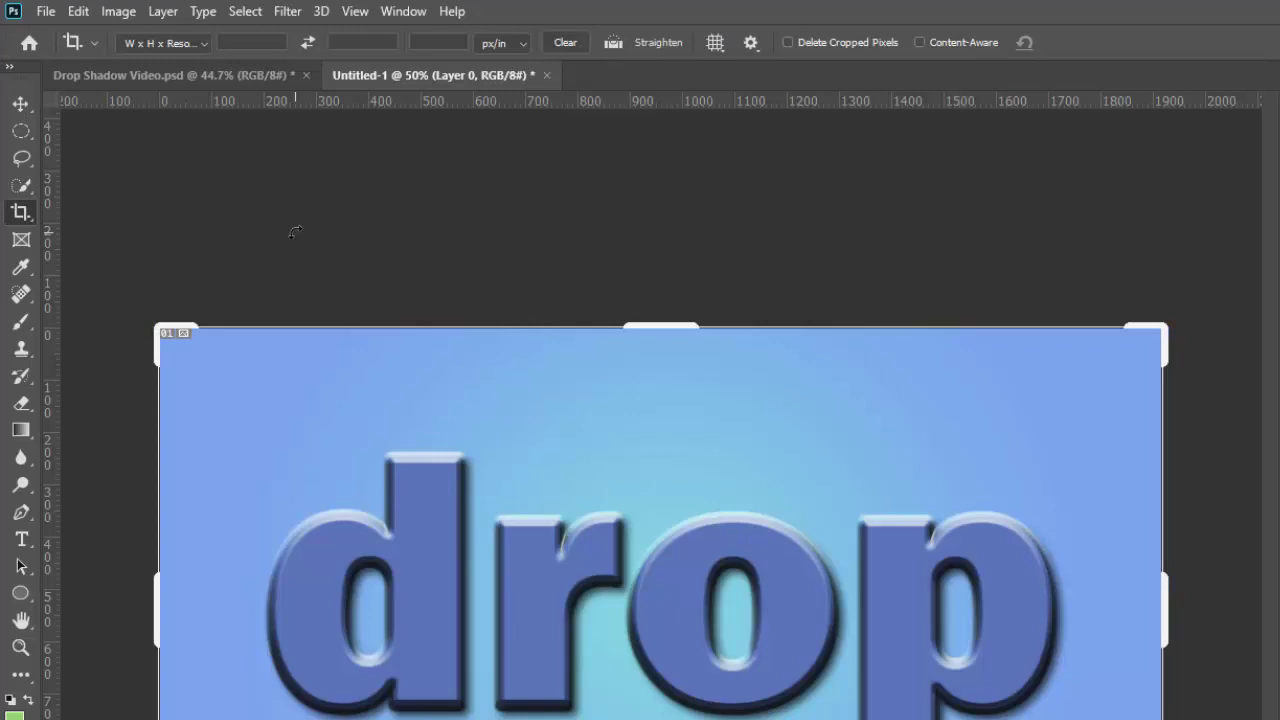
pyautogui.press('b')
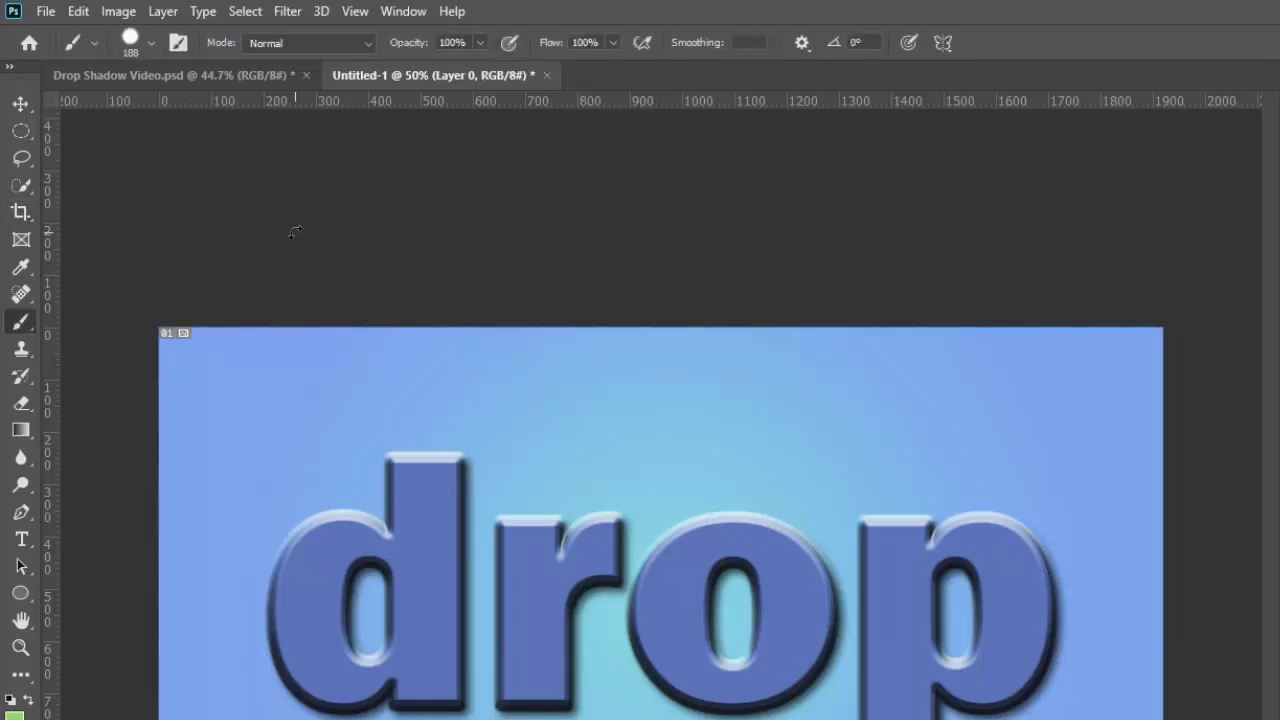
pyautogui.hotkey('shift', 'b')
pyautogui.hotkey('shift', 'b')
pyautogui.hotkey('shift', 'b')
pyautogui.hotkey('shift', 'b')
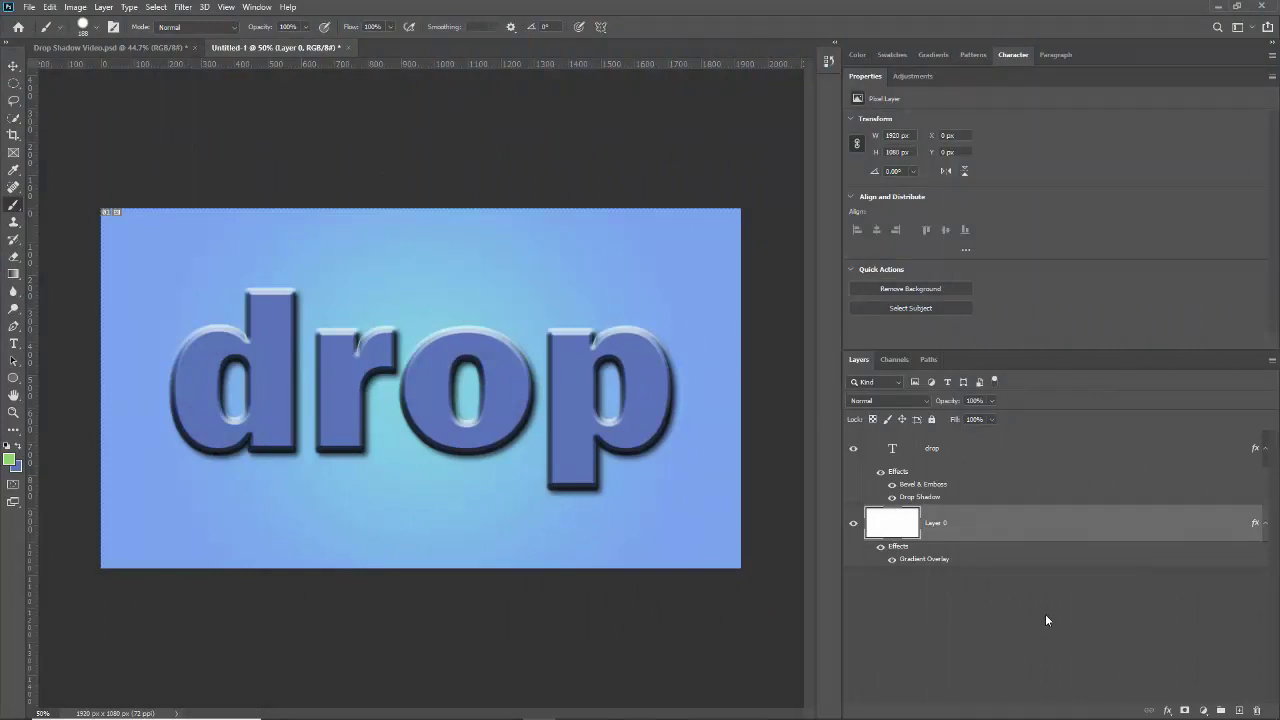
pyautogui.click(1204, 710)
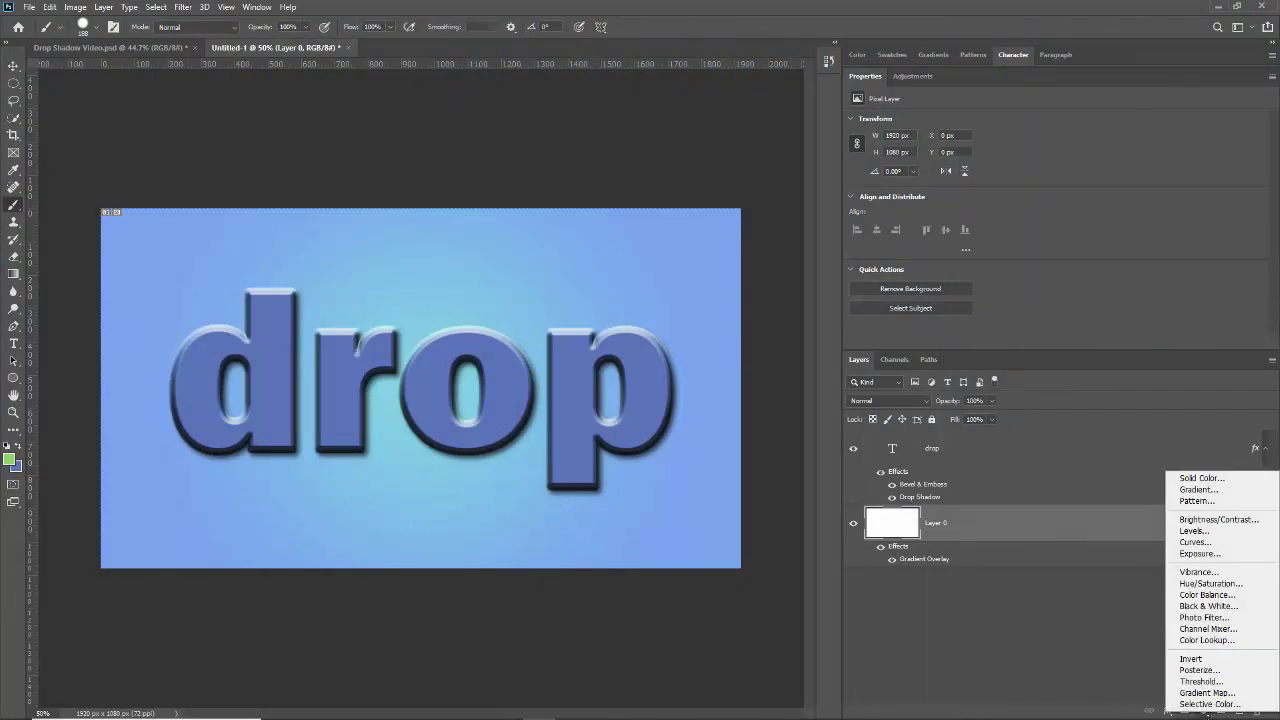
pyautogui.click(1206, 478)
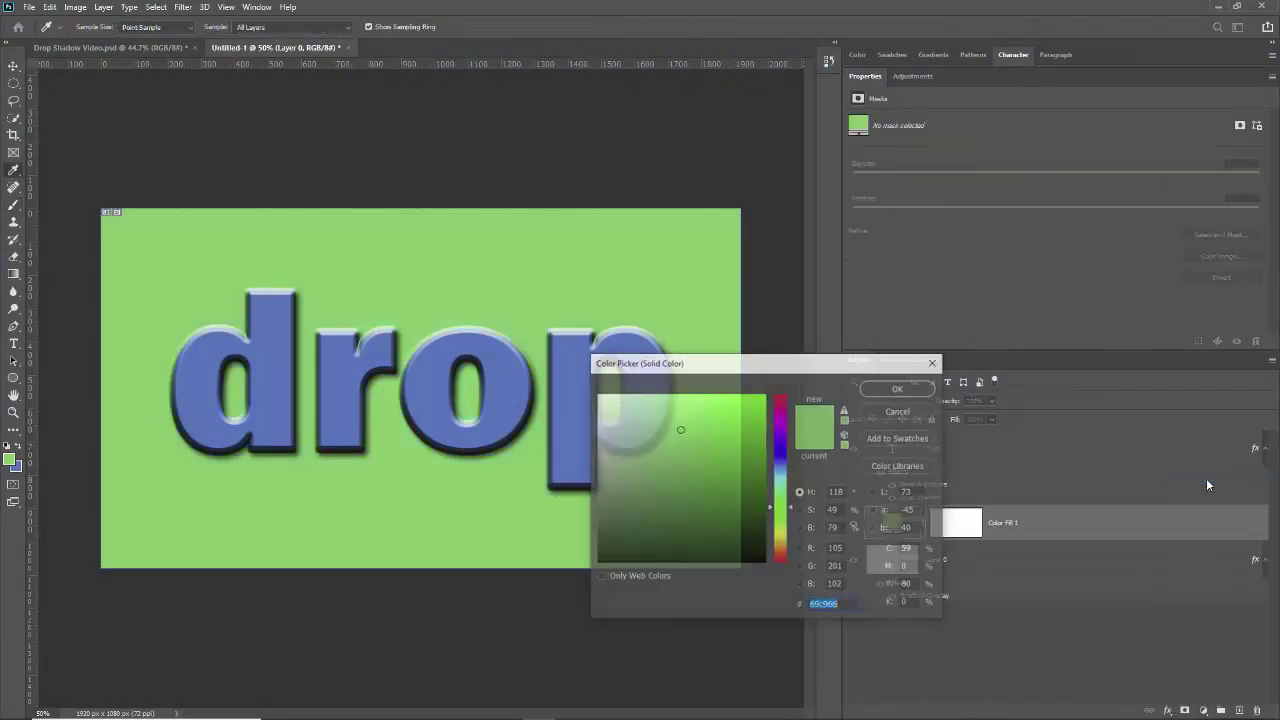
pyautogui.click(899, 388)
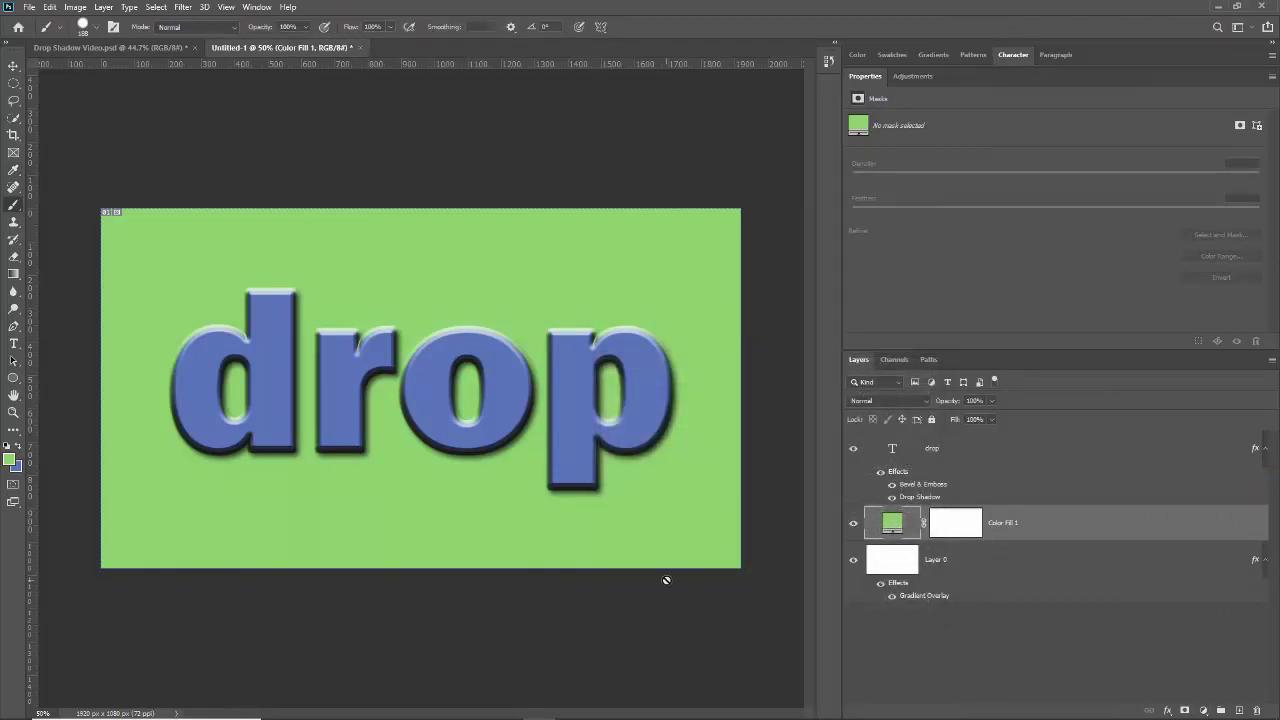
pyautogui.press('Delete')
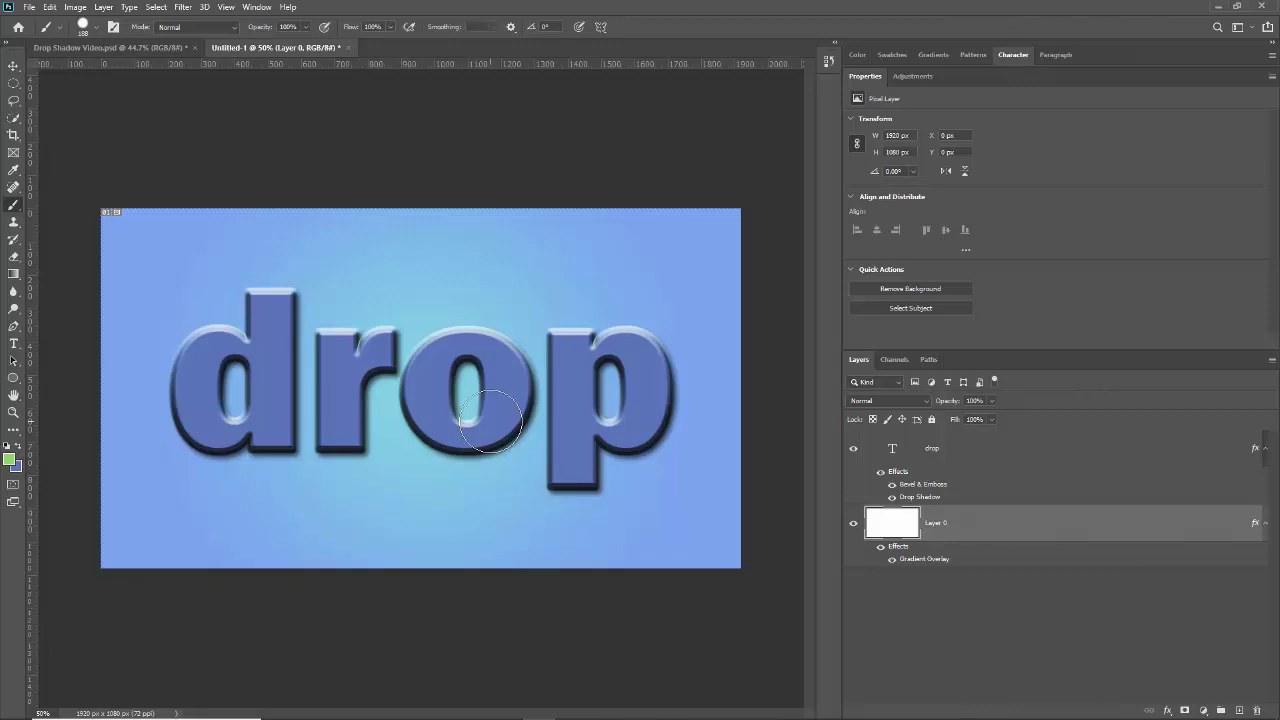
# Step: Undo past the gradient overlay, redo the bevel, shadow and cyan-centred blue gradient, then undo the green fill
pyautogui.hotkey('ctrl', 'z')
pyautogui.hotkey('ctrl', 'z')
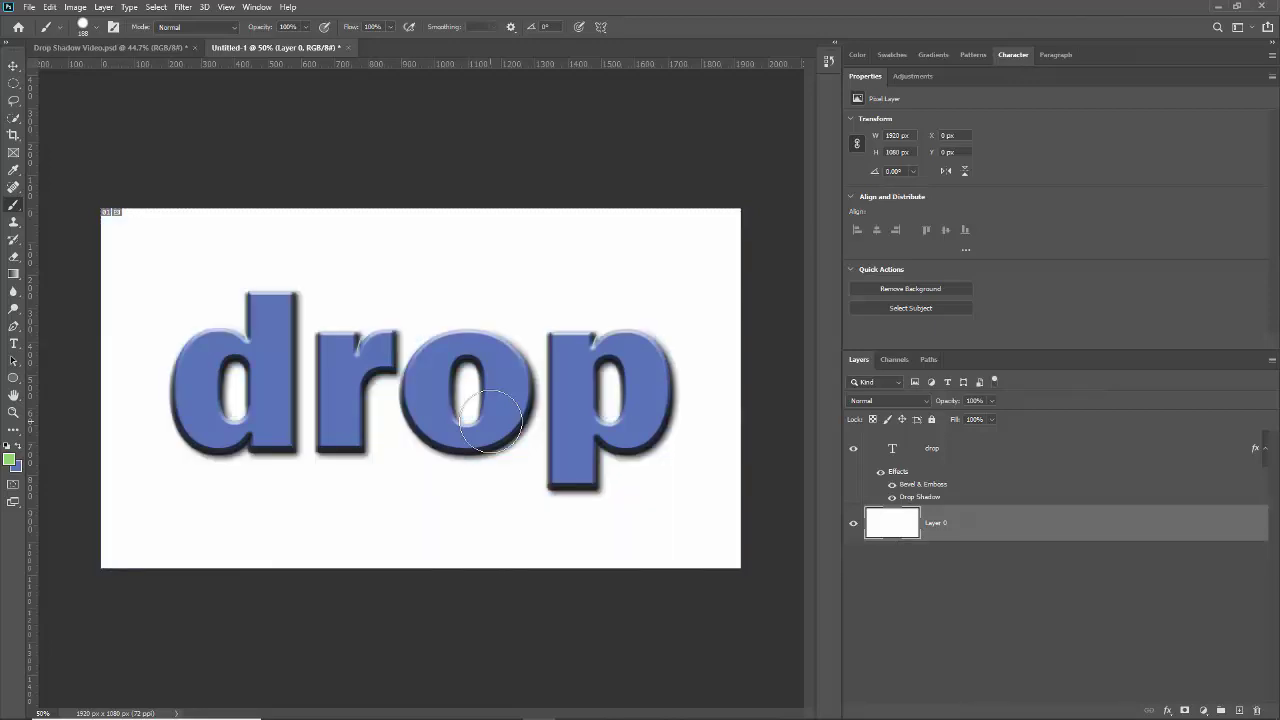
pyautogui.hotkey('ctrl', 'z')
pyautogui.hotkey('ctrl', 'z')
pyautogui.hotkey('ctrl', 'z')
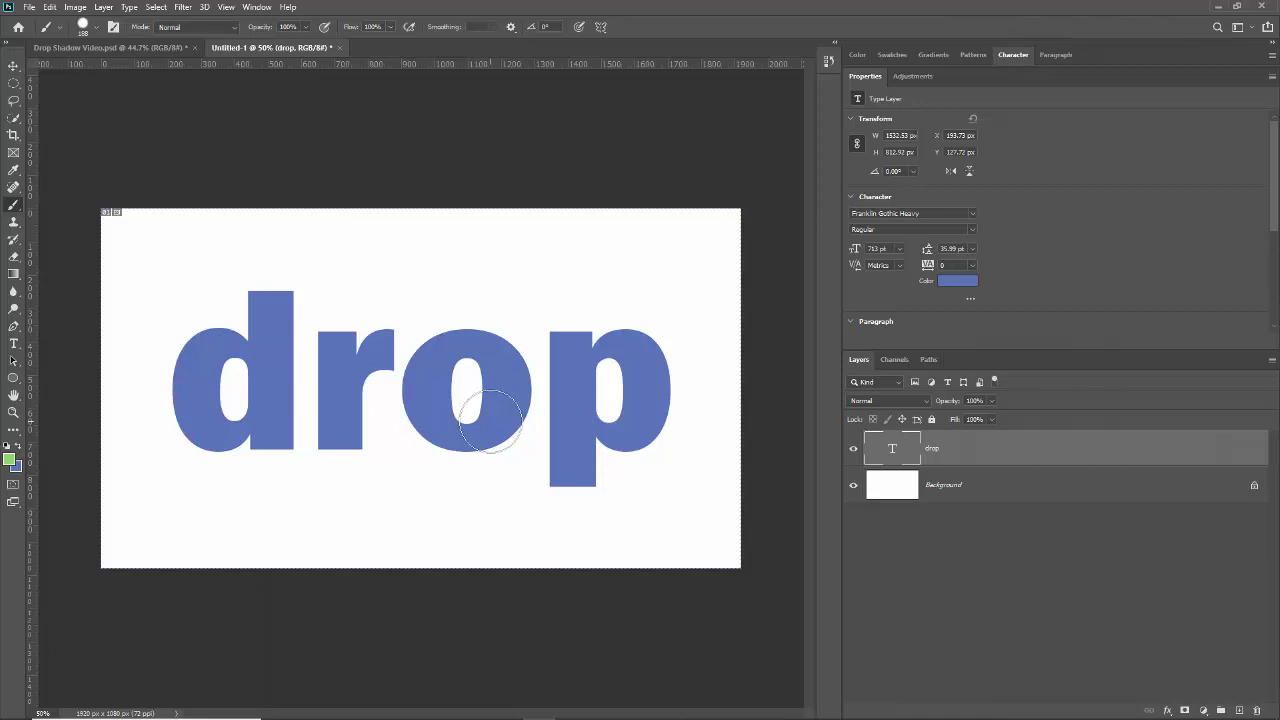
pyautogui.hotkey('ctrl', 'shift', 'z')
pyautogui.hotkey('ctrl', 'shift', 'z')
pyautogui.hotkey('ctrl', 'shift', 'z')
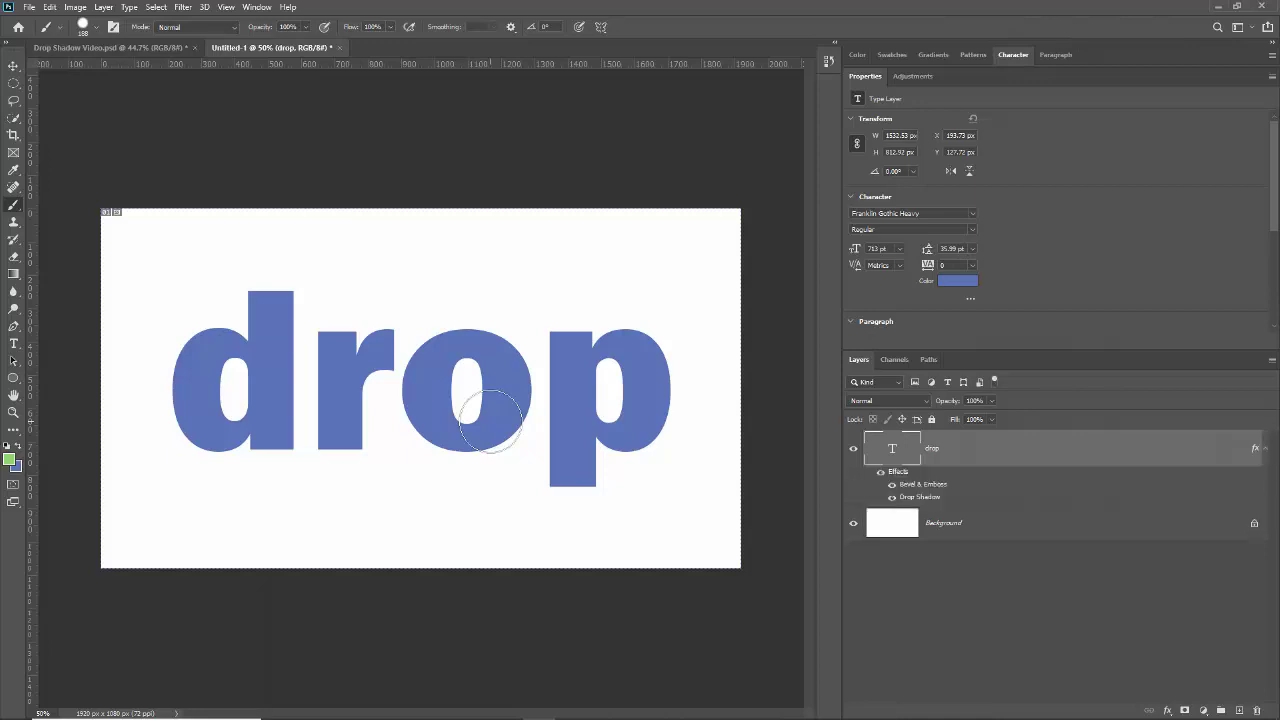
pyautogui.hotkey('ctrl', 'shift', 'z')
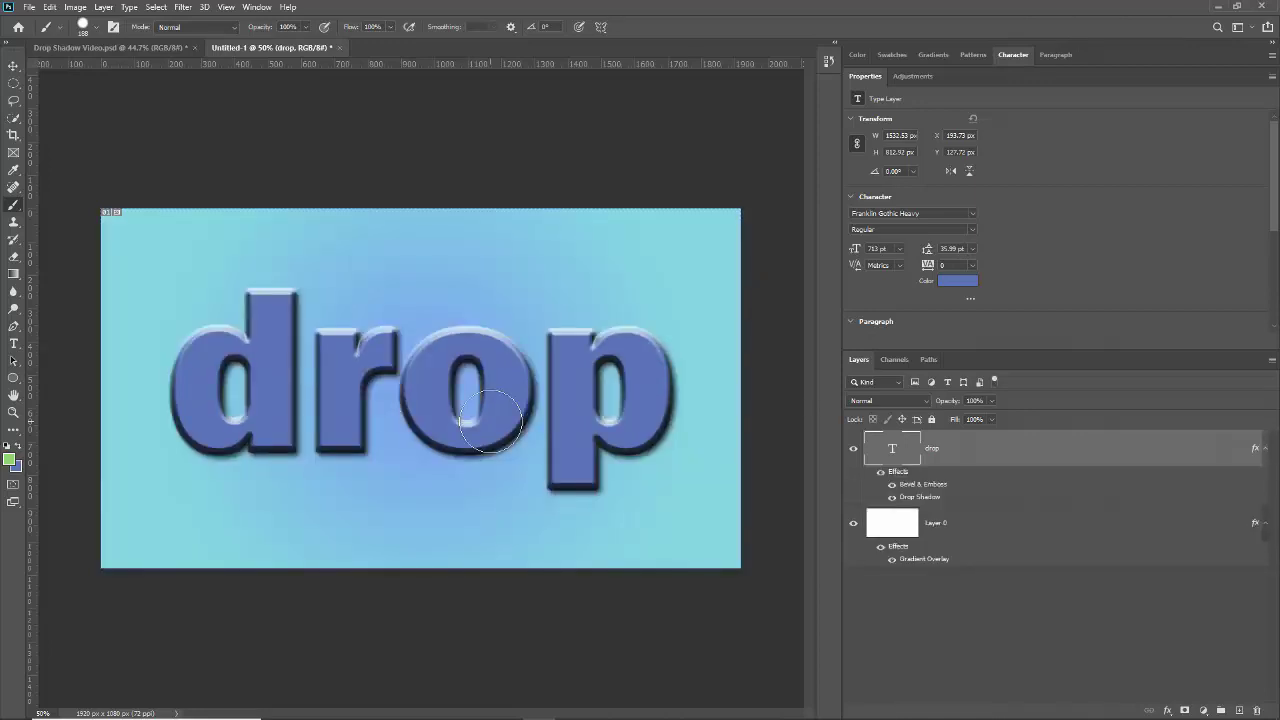
pyautogui.hotkey('ctrl', 'shift', 'z')
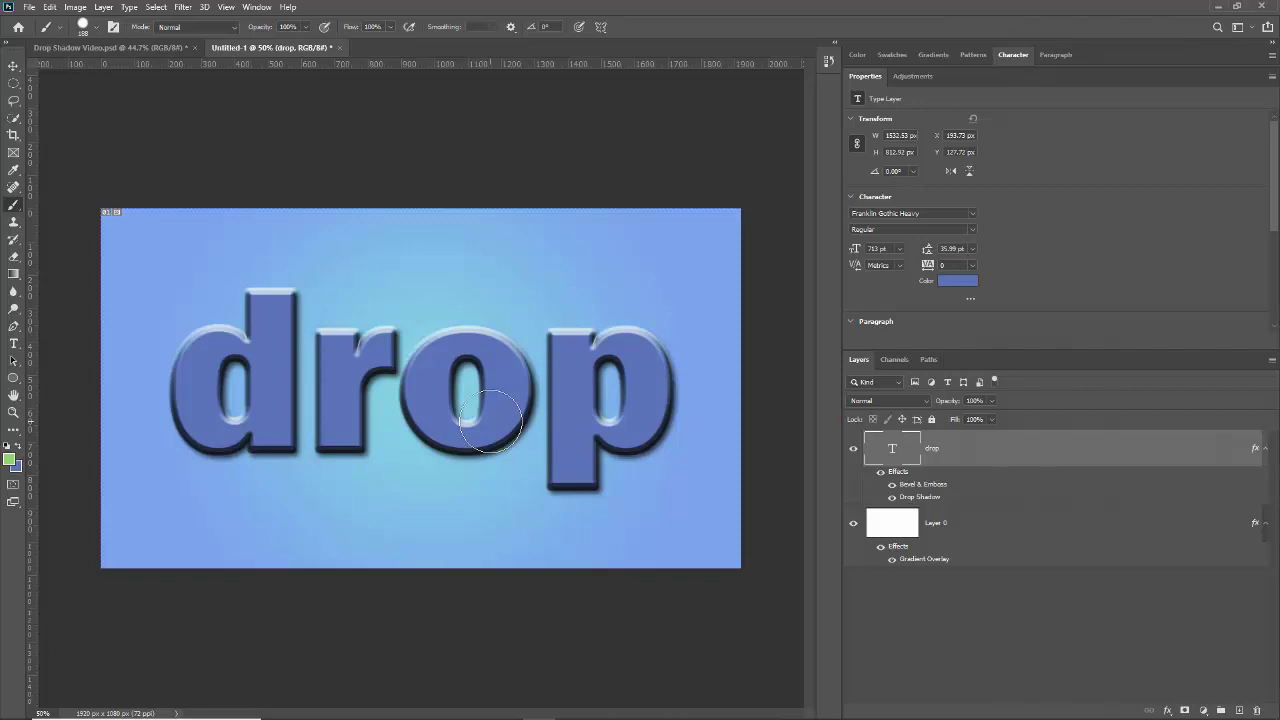
pyautogui.hotkey('ctrl', 'shift', 'z')
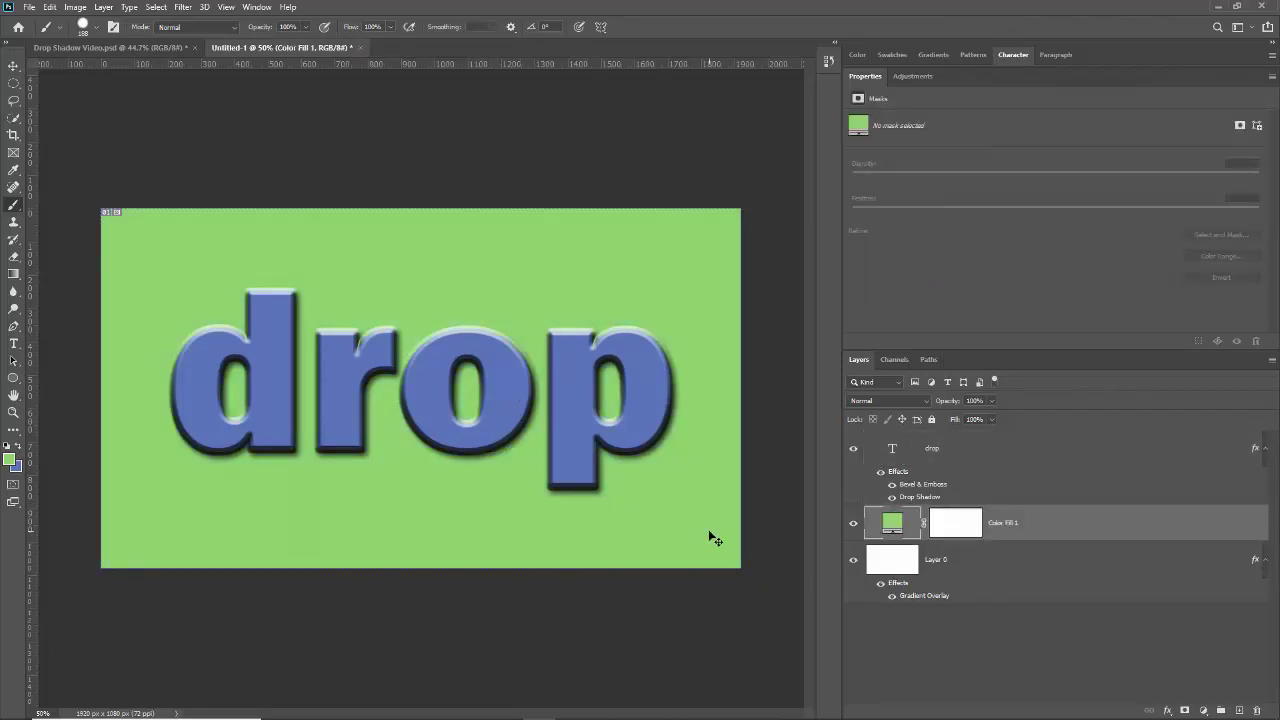
pyautogui.hotkey('ctrl', 'z')
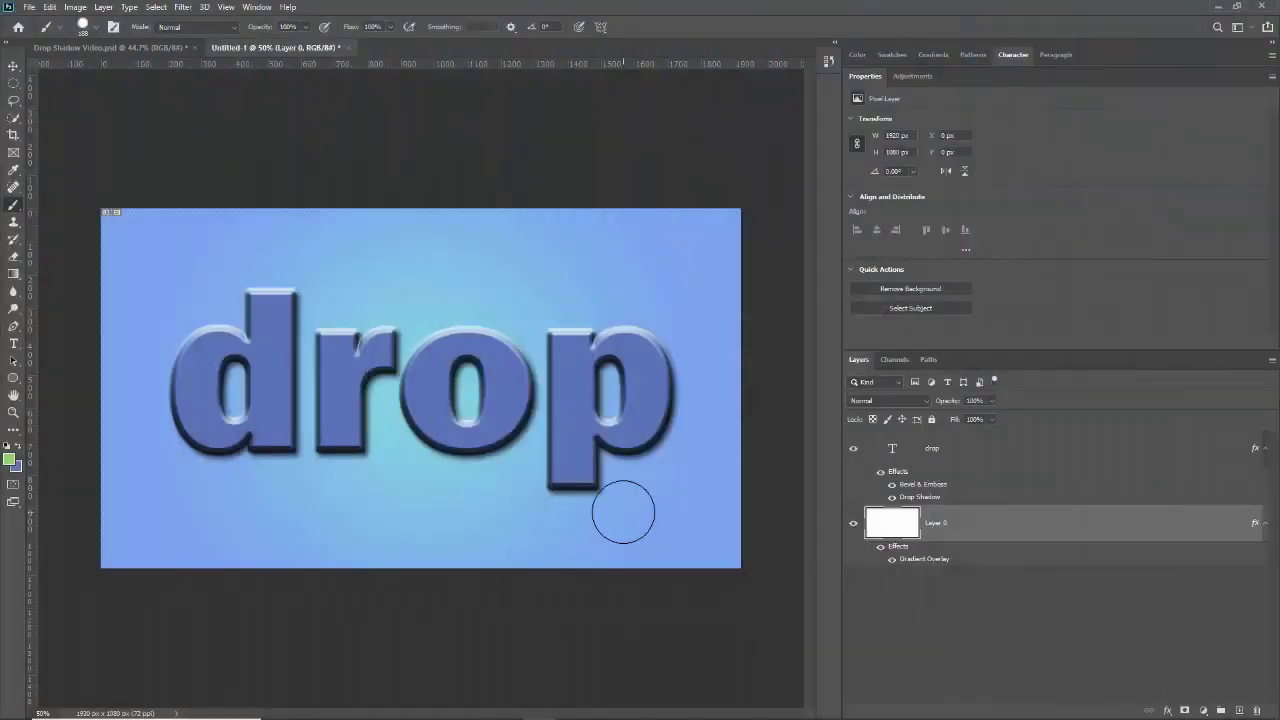
# Step: Switch to the Type tool, then start Free Transform on Layer 0 with Ctrl+T
pyautogui.press('t')
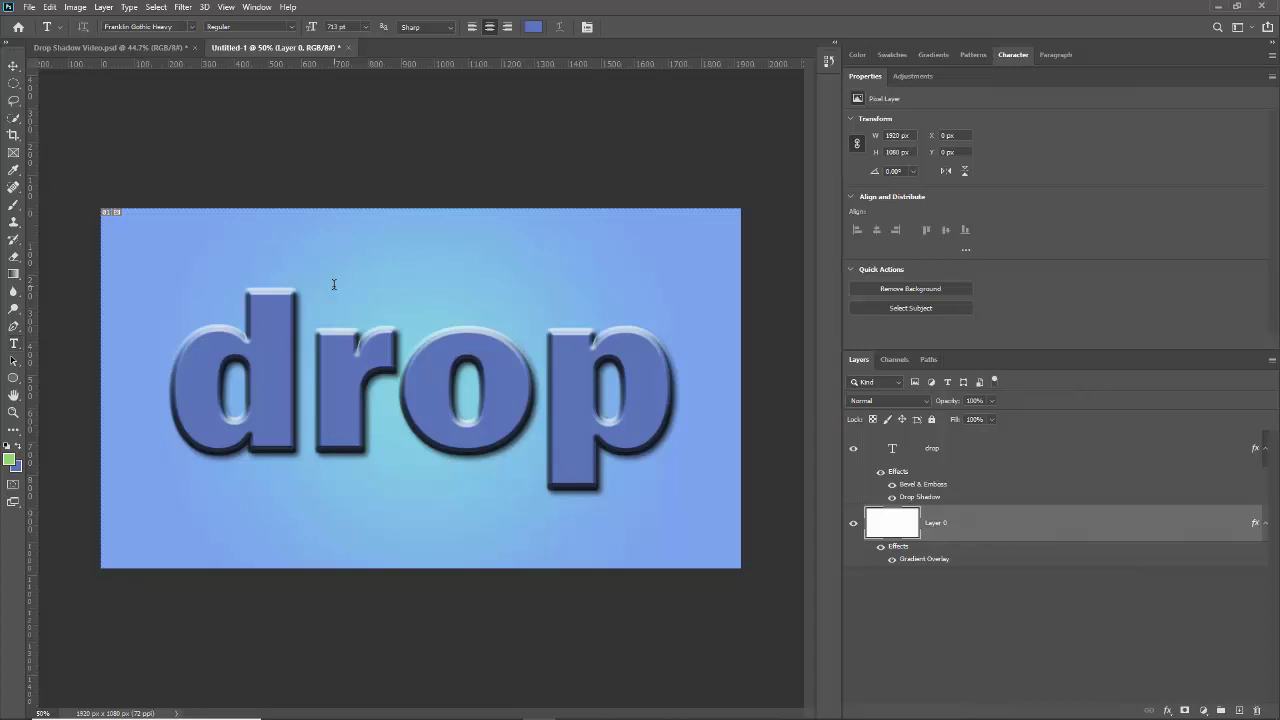
pyautogui.hotkey('ctrl', 't')
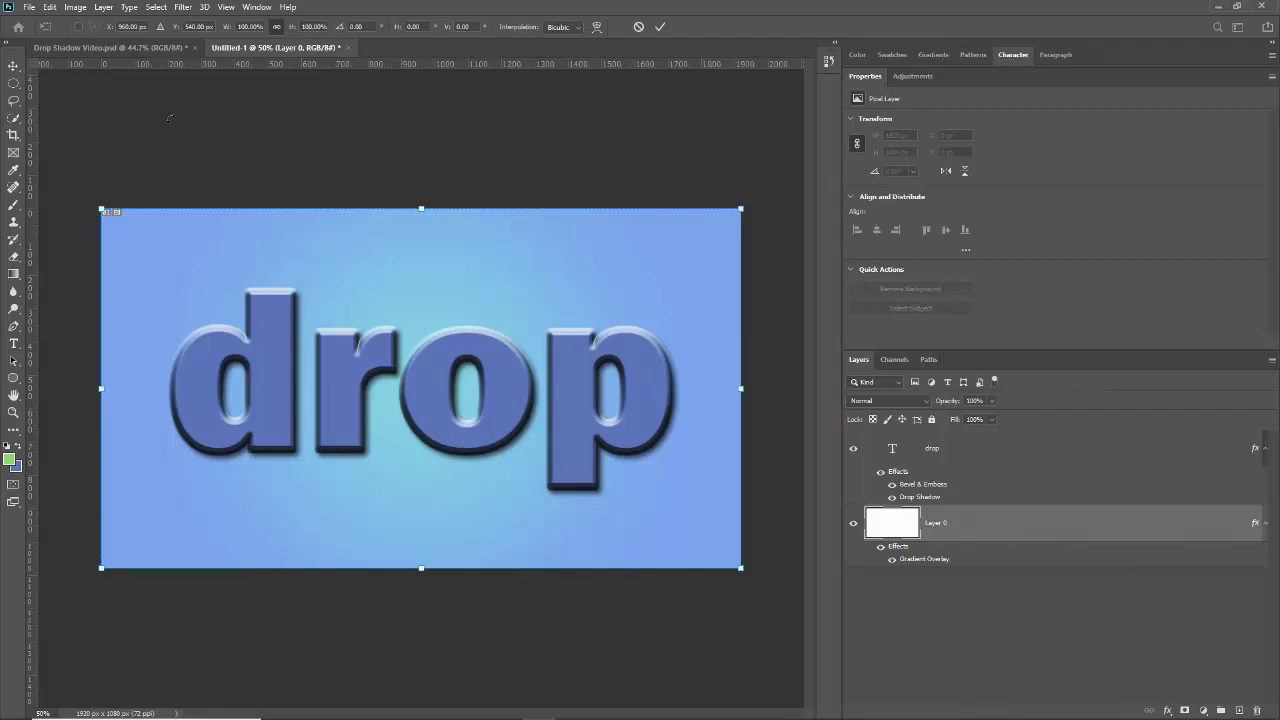
# Step: Drag Layer 0's top-right transform handle inward, then cancel the transform so the layer stays full size
pyautogui.click(47, 8)
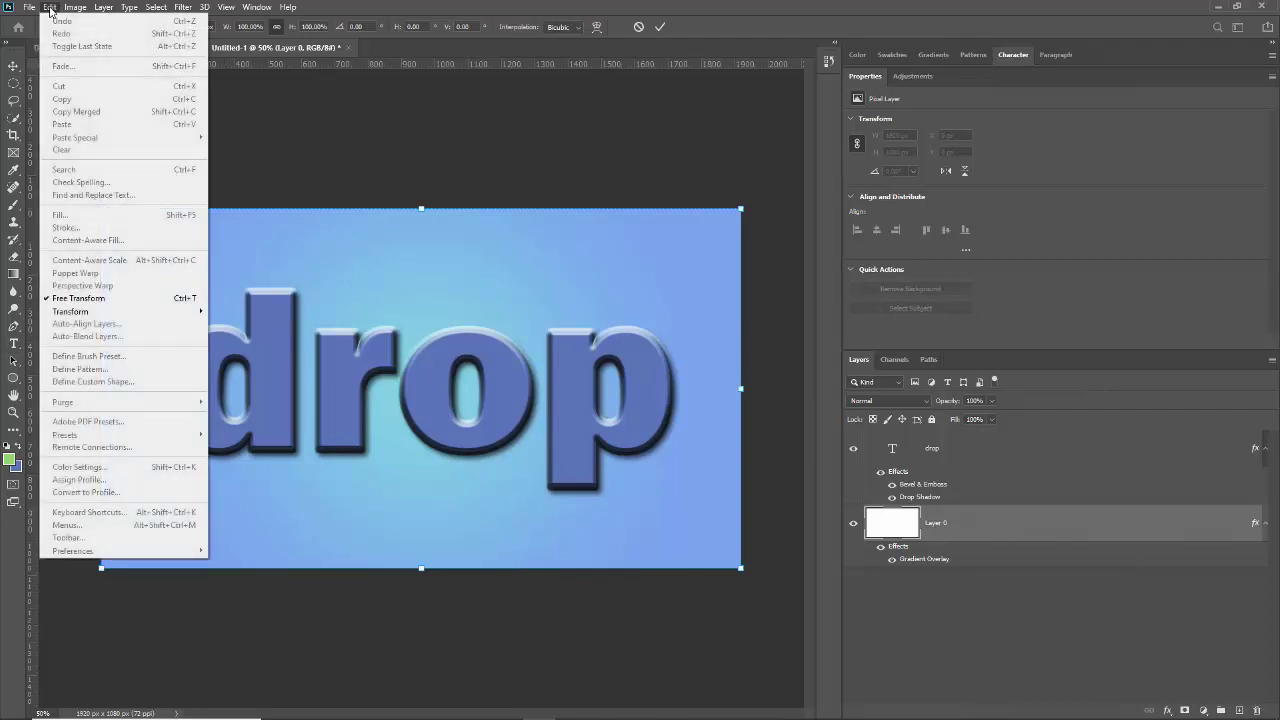
pyautogui.moveTo(93, 314)
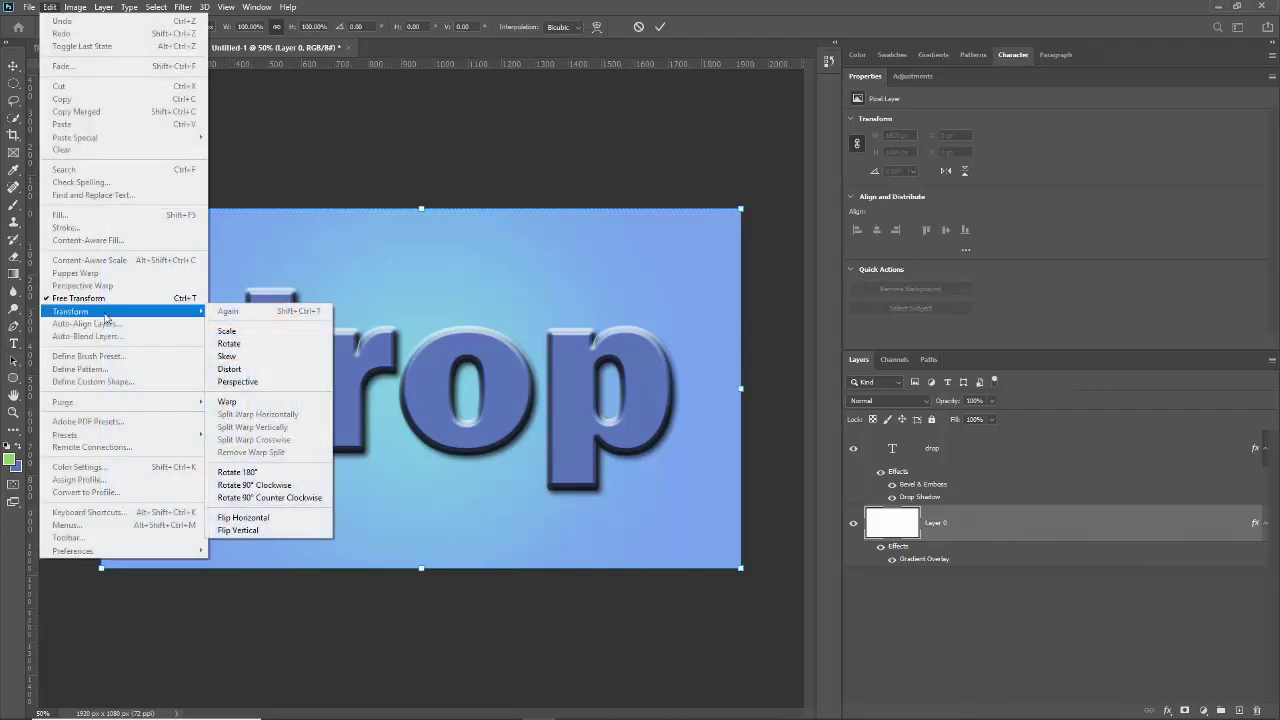
pyautogui.click(433, 232)
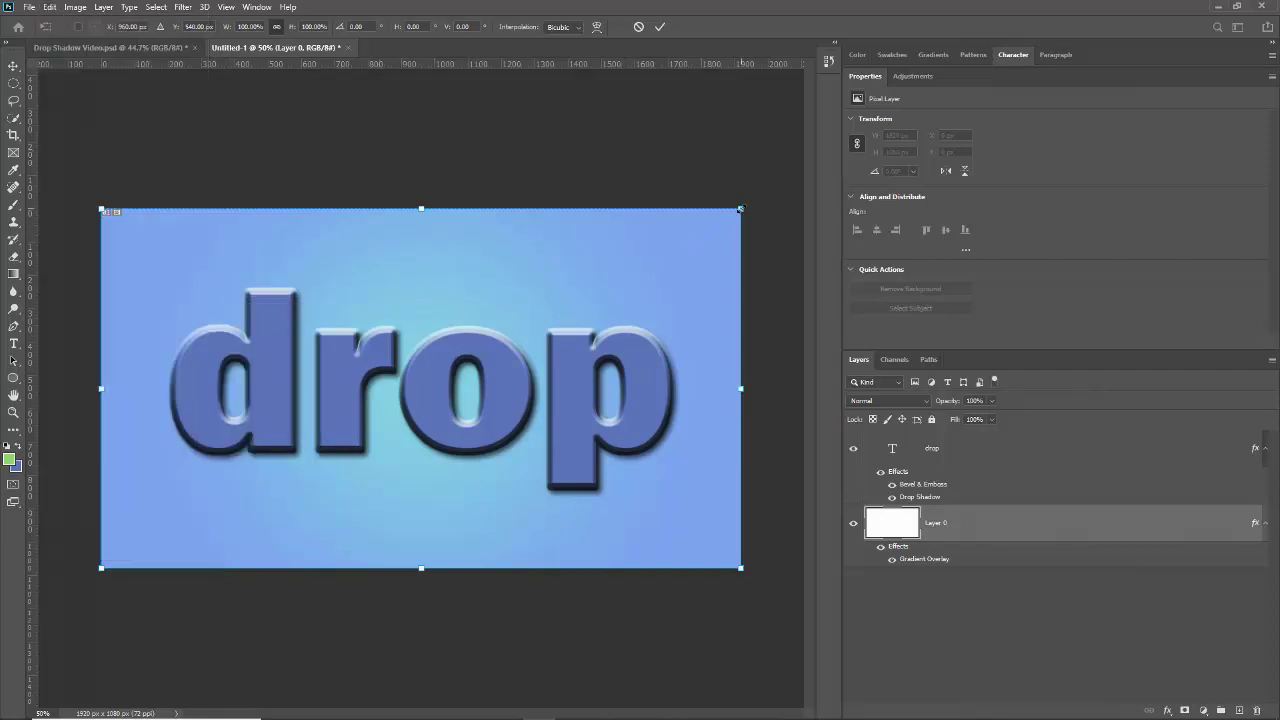
pyautogui.moveTo(740, 209); pyautogui.dragTo(668, 308)
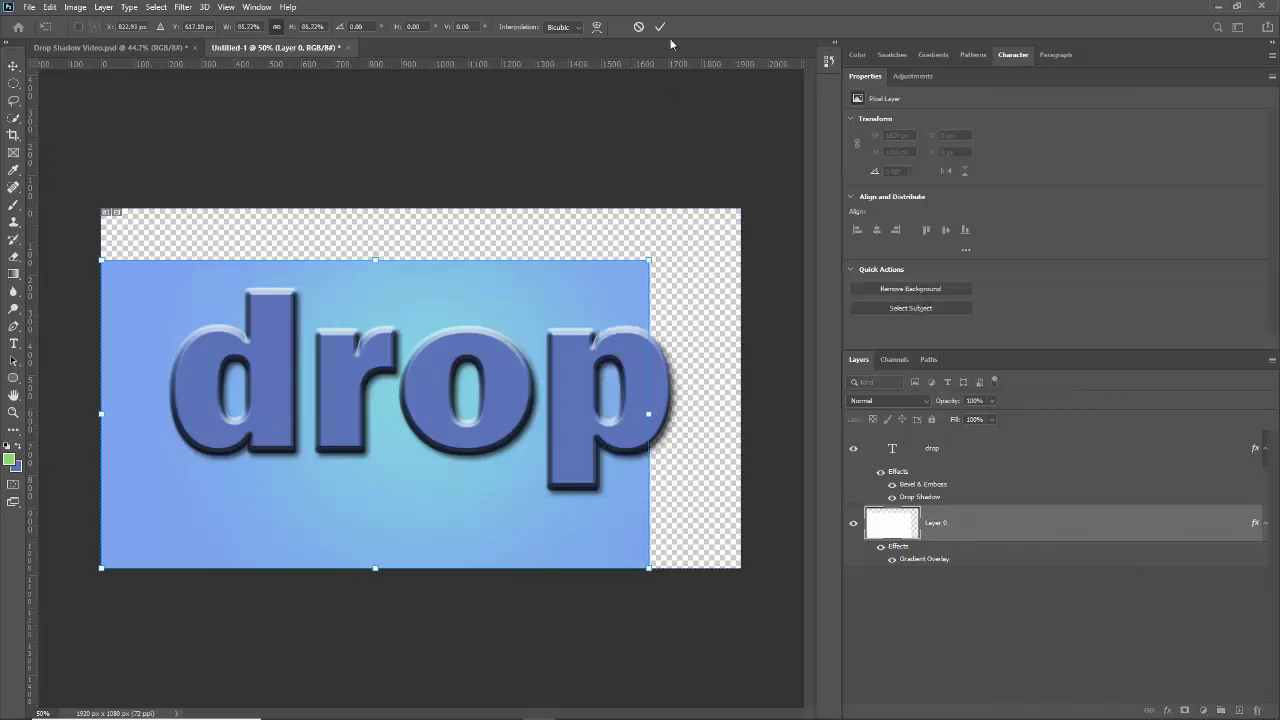
pyautogui.click(638, 29)
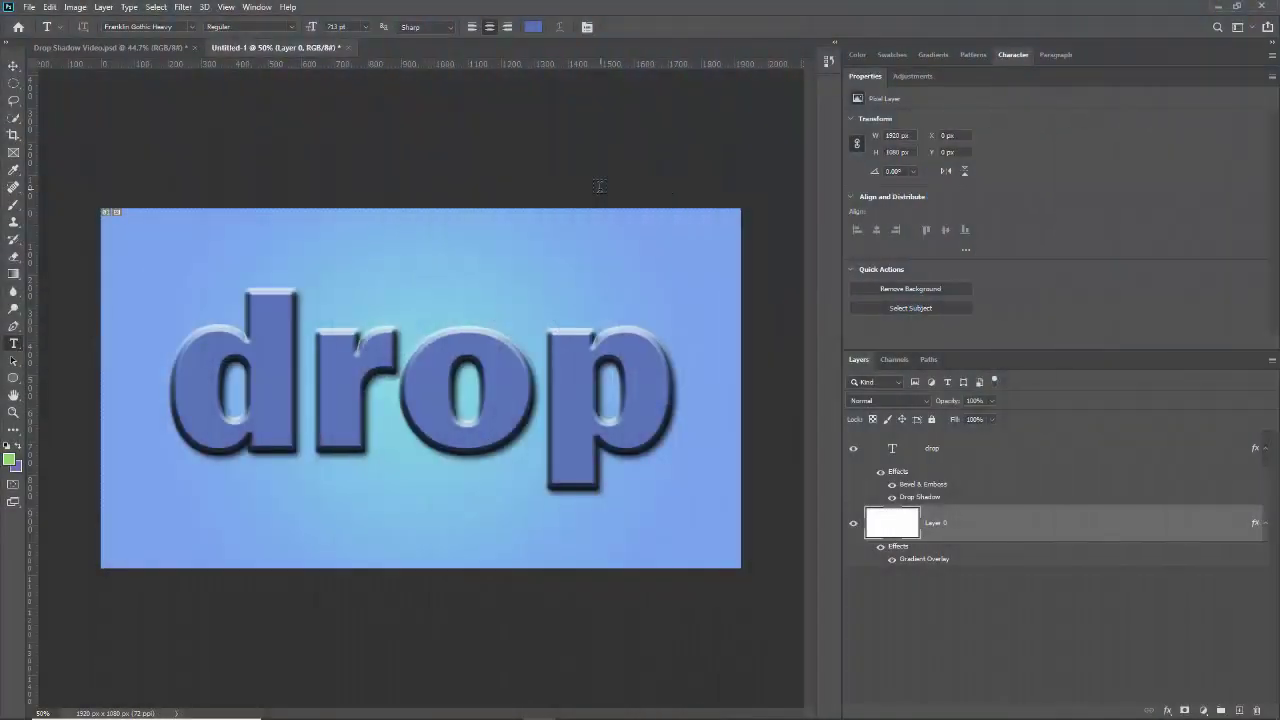
pyautogui.hotkey('ctrl', 't')
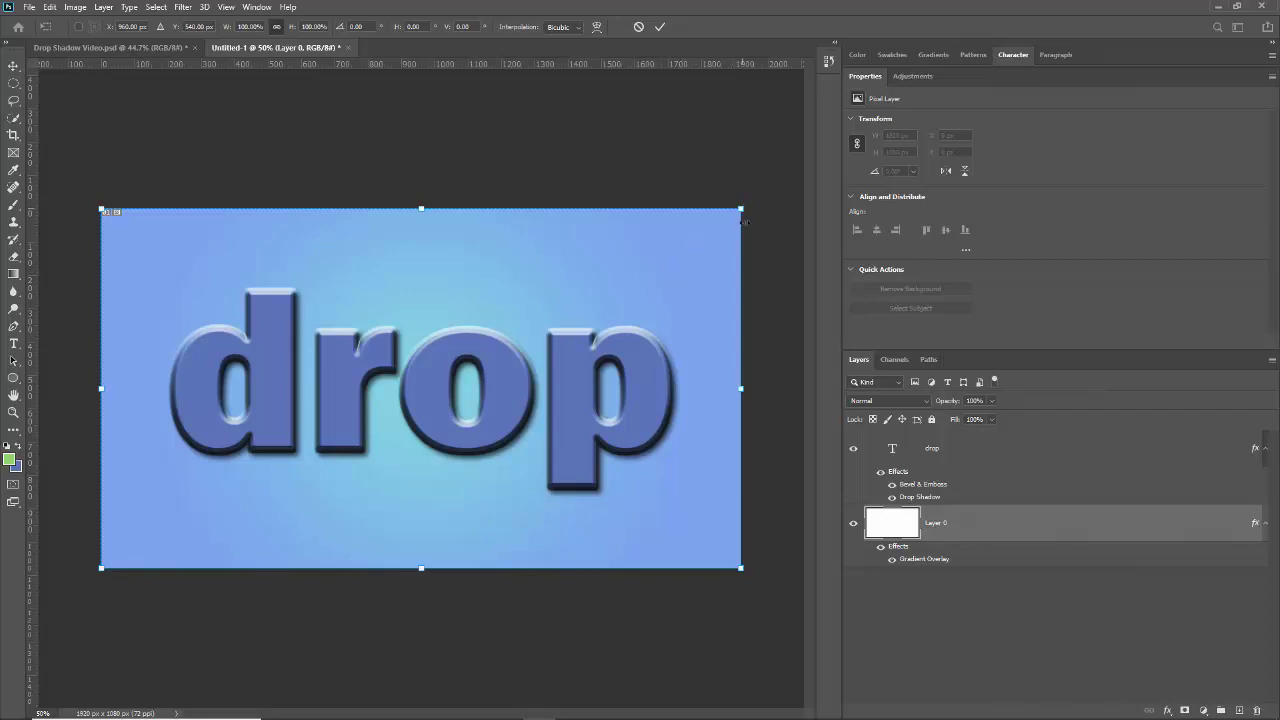
pyautogui.moveTo(740, 208)
pyautogui.mouseDown()
pyautogui.moveTo(651, 292)
pyautogui.moveTo(738, 232)
pyautogui.moveTo(636, 270)
pyautogui.moveTo(437, 381)
pyautogui.moveTo(303, 477)
pyautogui.moveTo(282, 468)
pyautogui.moveTo(752, 198)
pyautogui.moveTo(737, 212)
pyautogui.moveTo(470, 205)
pyautogui.moveTo(615, 200)
pyautogui.moveTo(630, 325)
pyautogui.moveTo(628, 232)
pyautogui.moveTo(609, 217)
pyautogui.moveTo(434, 209)
pyautogui.moveTo(680, 211)
pyautogui.moveTo(678, 311)
pyautogui.moveTo(688, 214)
pyautogui.moveTo(740, 210)
pyautogui.mouseUp()
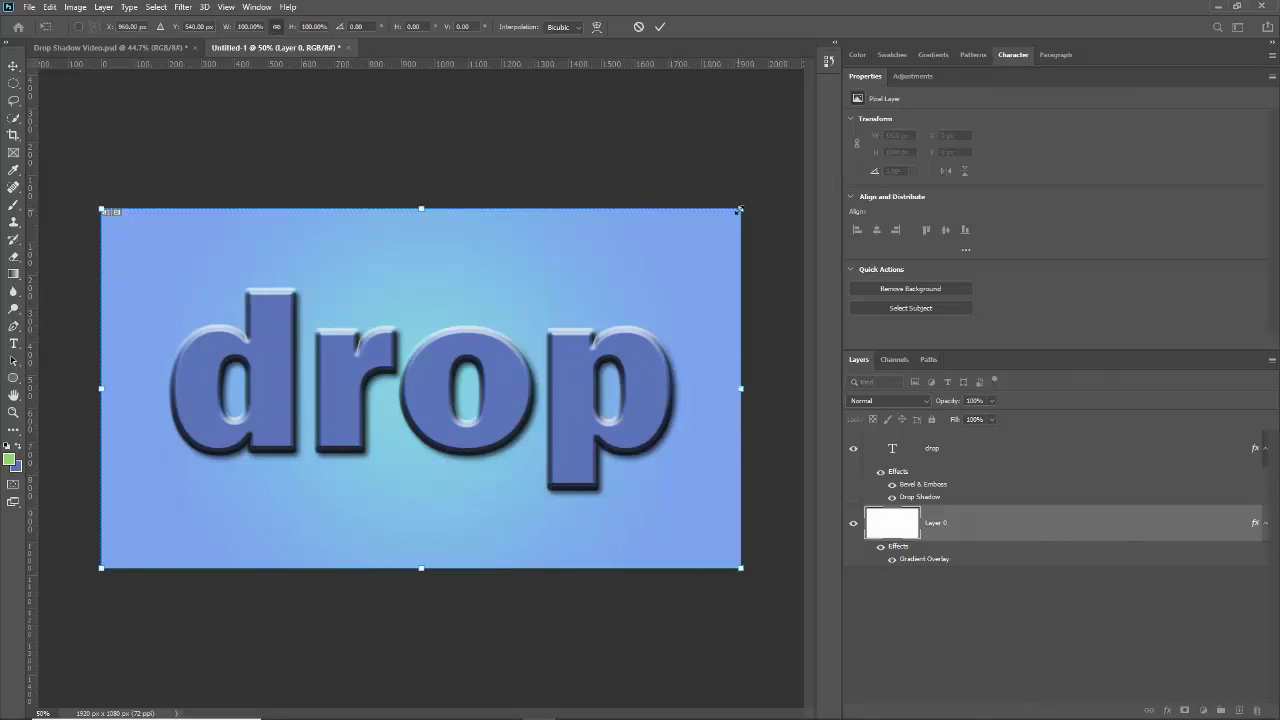
pyautogui.moveTo(738, 210); pyautogui.dragTo(661, 259)
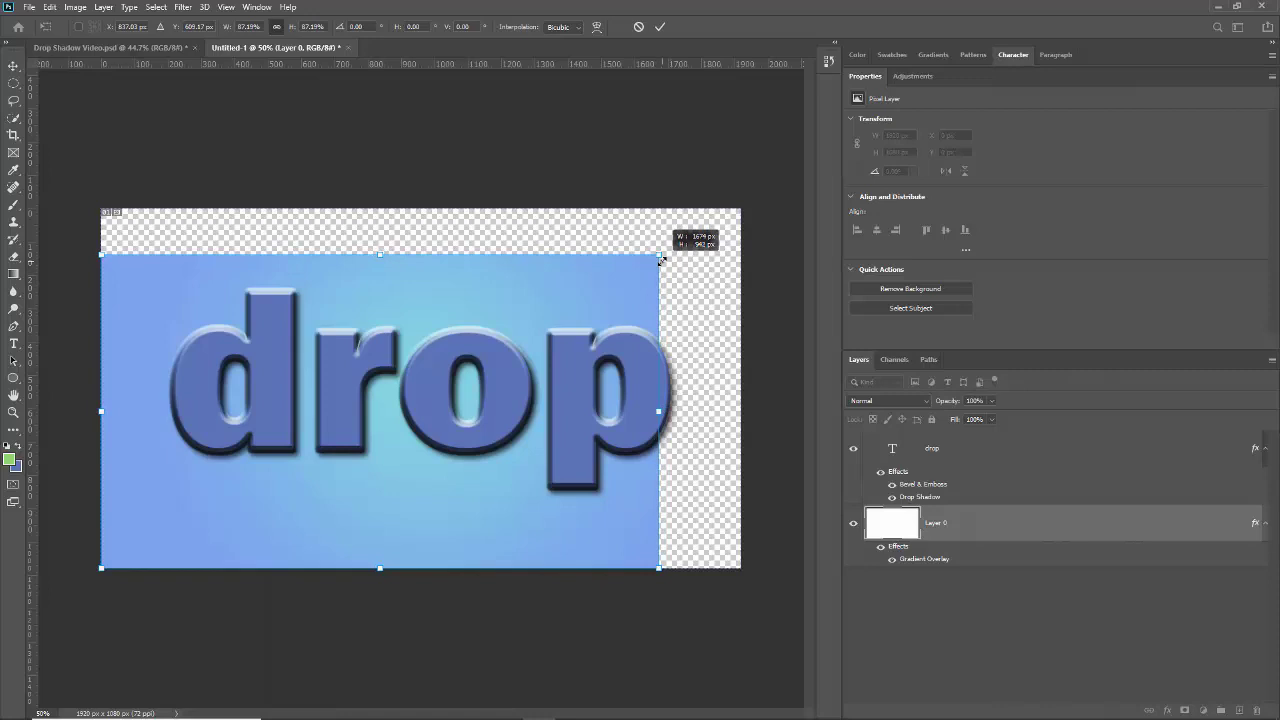
pyautogui.moveTo(661, 259); pyautogui.dragTo(742, 208)
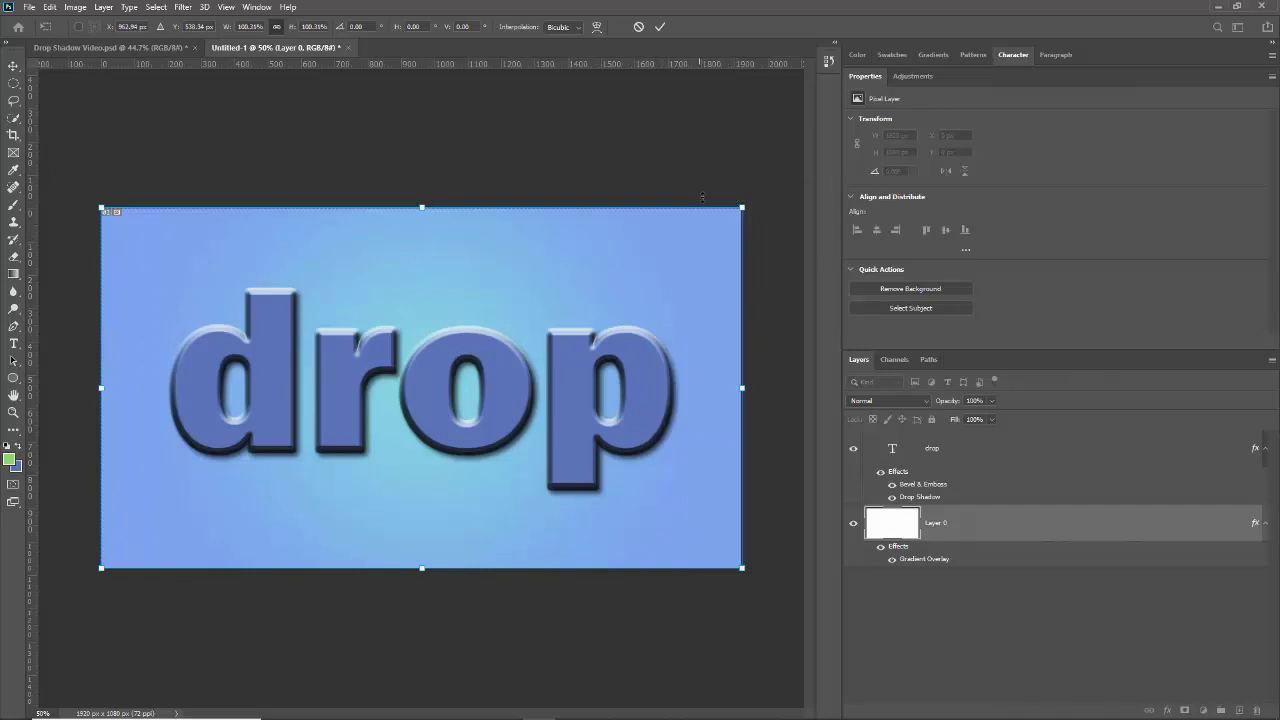
pyautogui.click(638, 28)
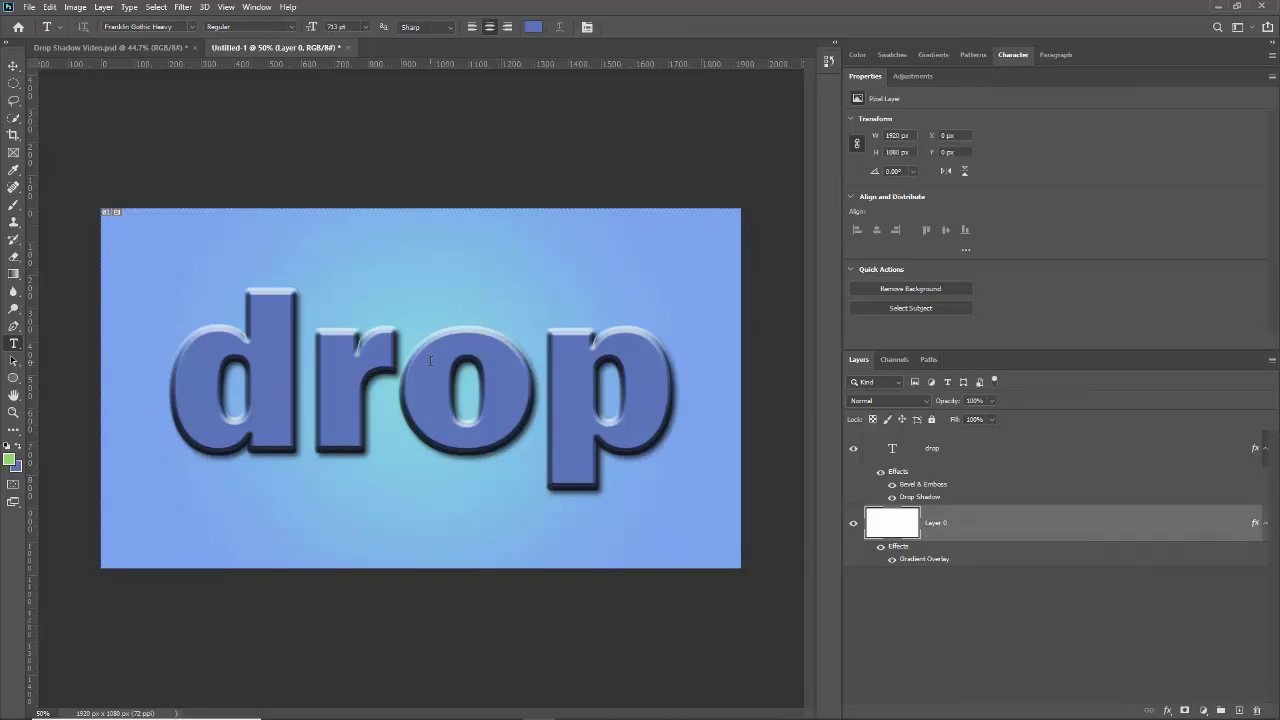
# Step: Zoom in on the drop lettering and pan to the canvas's left edge, then select the Move tool
pyautogui.scroll(5, 430, 360)
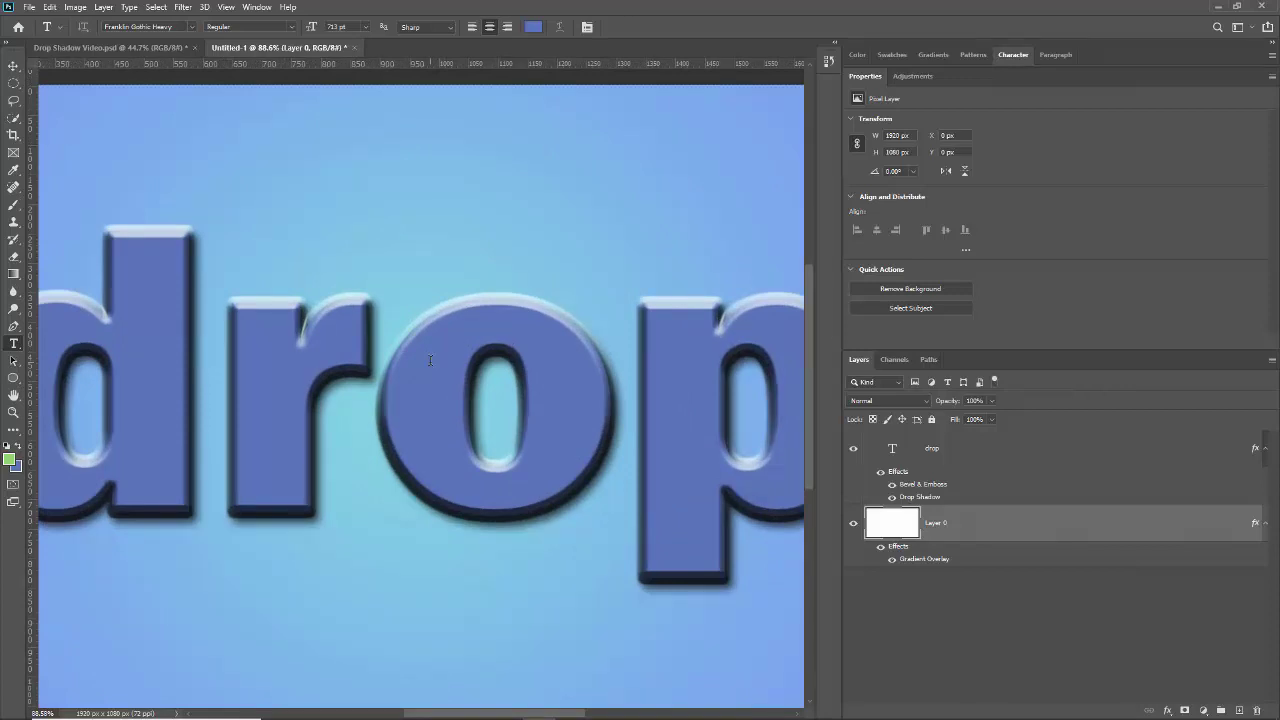
pyautogui.scroll(-2, 430, 360)
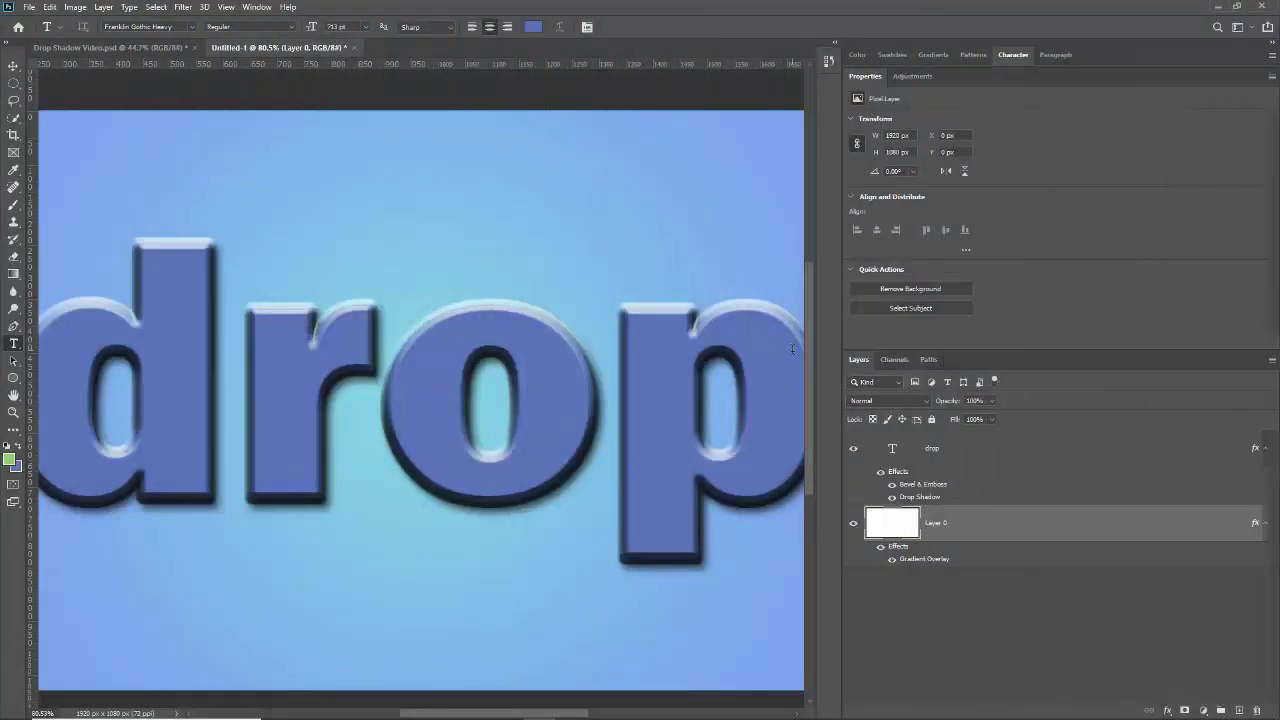
pyautogui.moveTo(811, 374)
pyautogui.mouseDown()
pyautogui.moveTo(810, 342)
pyautogui.moveTo(811, 410)
pyautogui.moveTo(810, 374)
pyautogui.mouseUp()
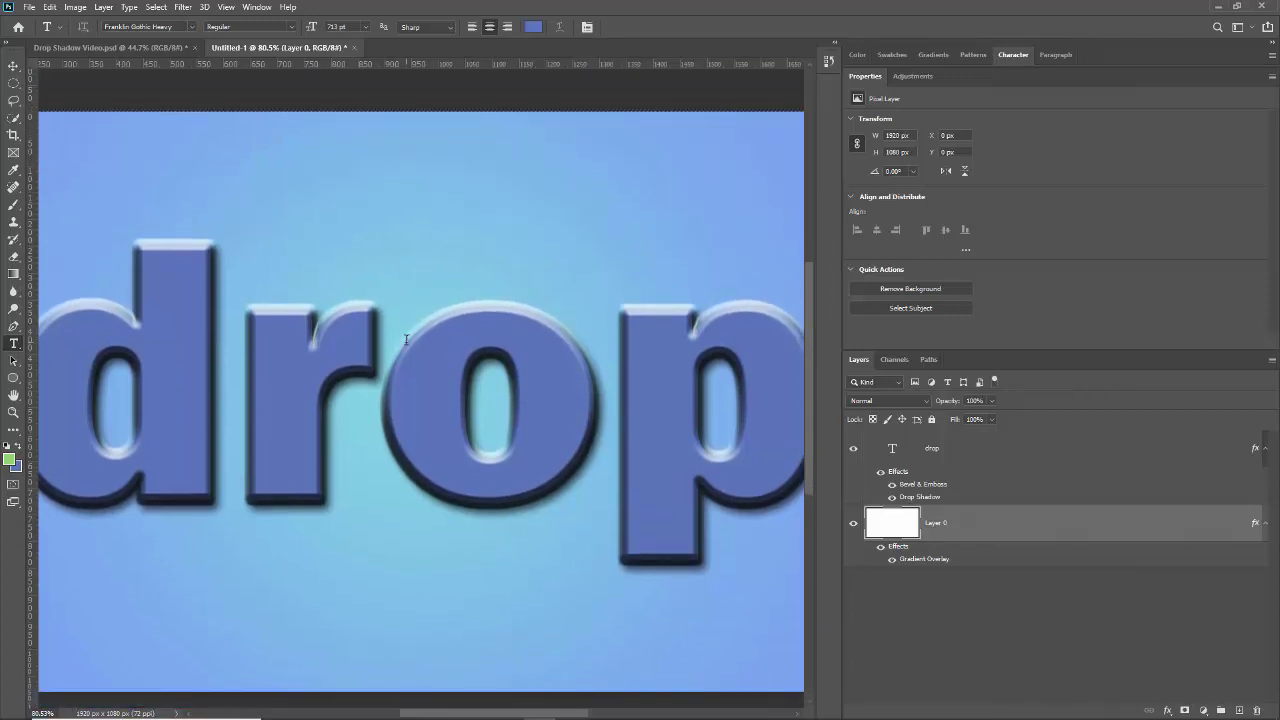
pyautogui.press('space')
pyautogui.moveTo(418, 296); pyautogui.dragTo(351, 349)
pyautogui.press('v')
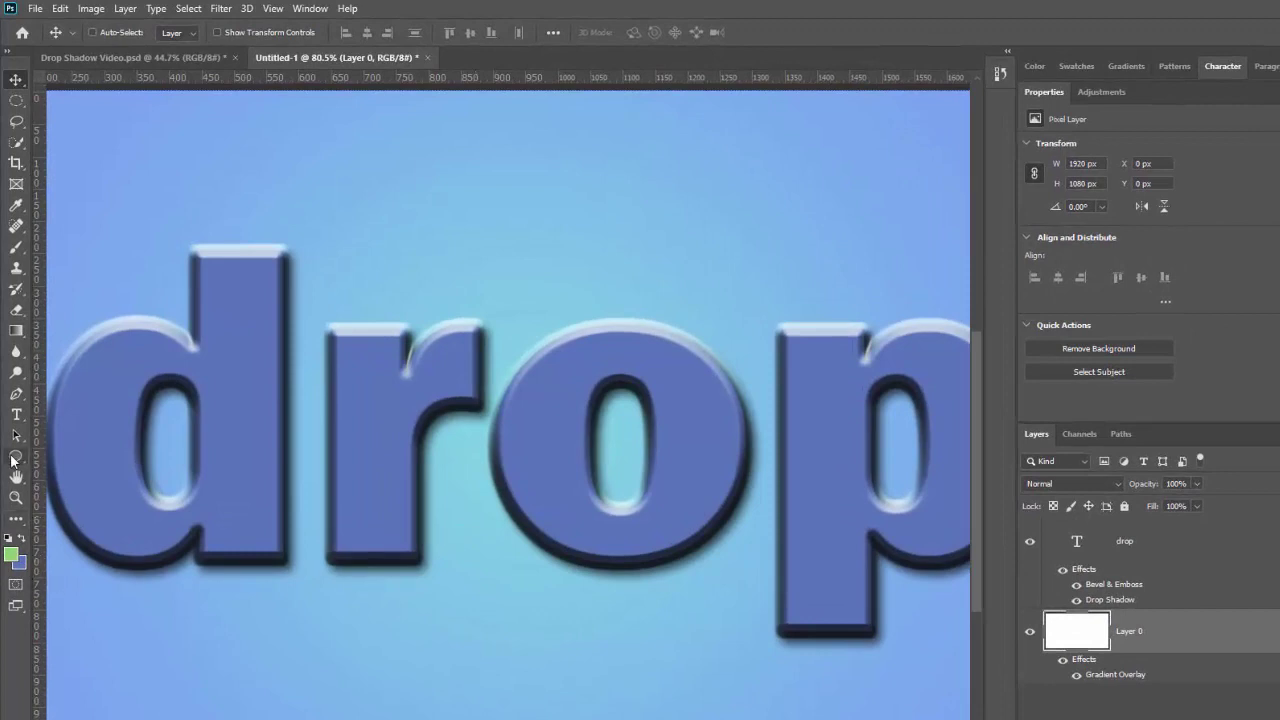
# Step: Drag an ellipse about 385 by 359 px around the letter o, repositioning it while drawing
pyautogui.press('u')
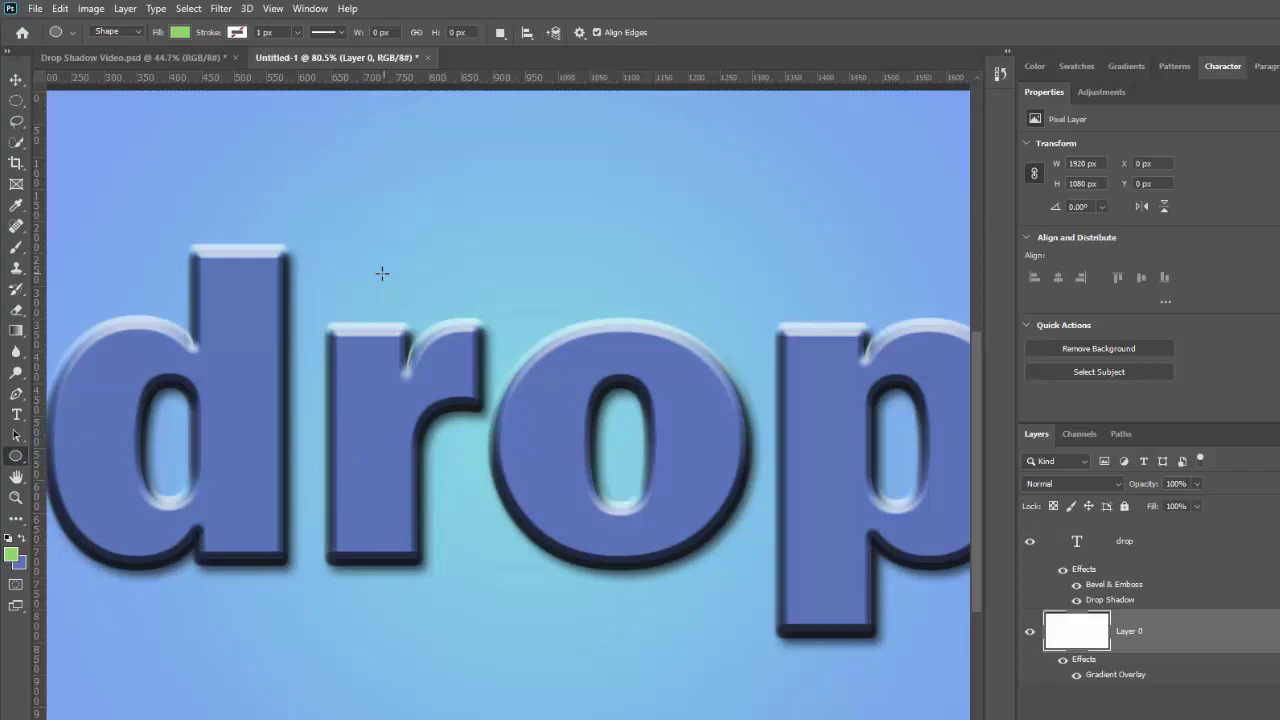
pyautogui.moveTo(405, 243); pyautogui.dragTo(526, 381)
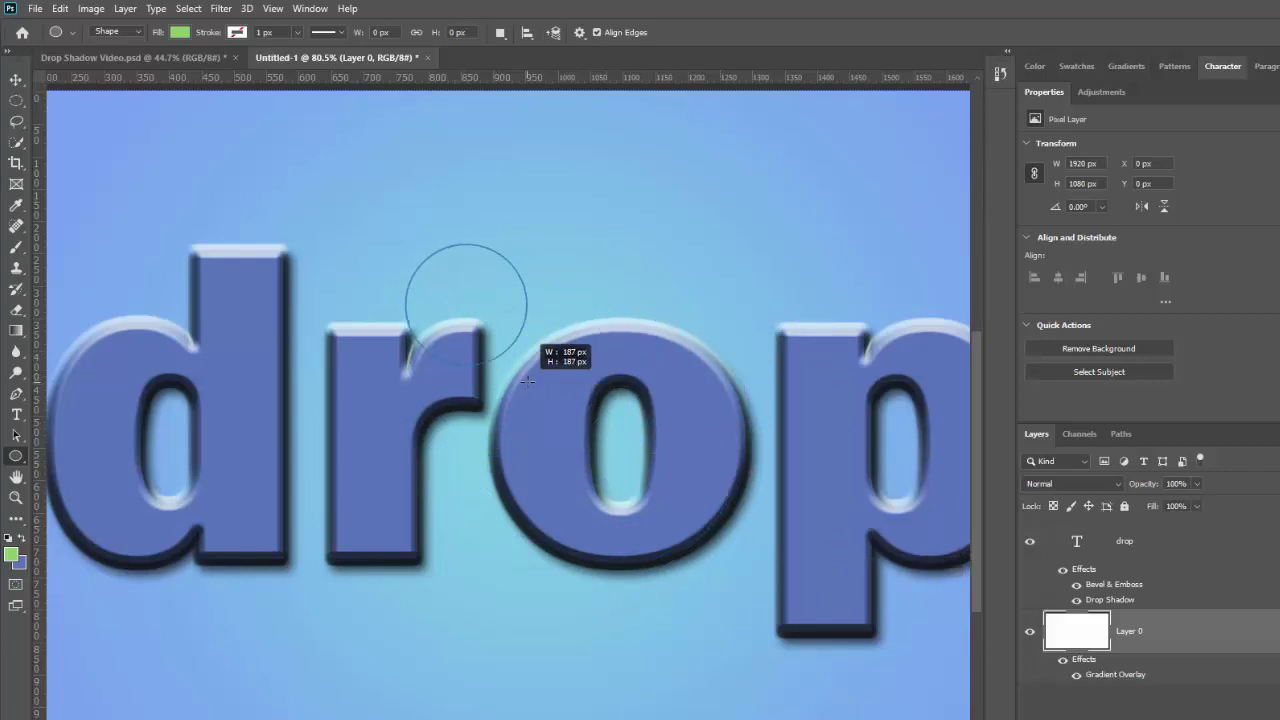
pyautogui.moveTo(526, 381); pyautogui.dragTo(750, 591)
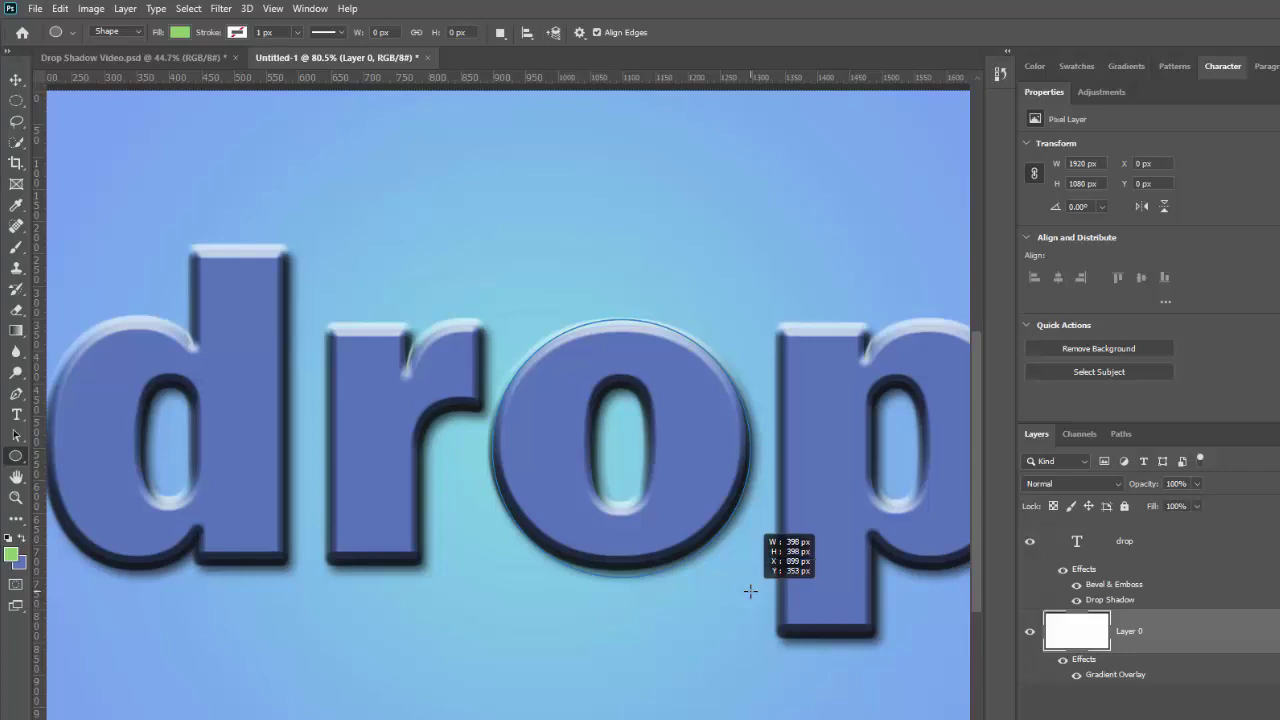
pyautogui.moveTo(748, 591); pyautogui.dragTo(743, 560)
pyautogui.press('space')
pyautogui.hotkey('ctrl', 'z')
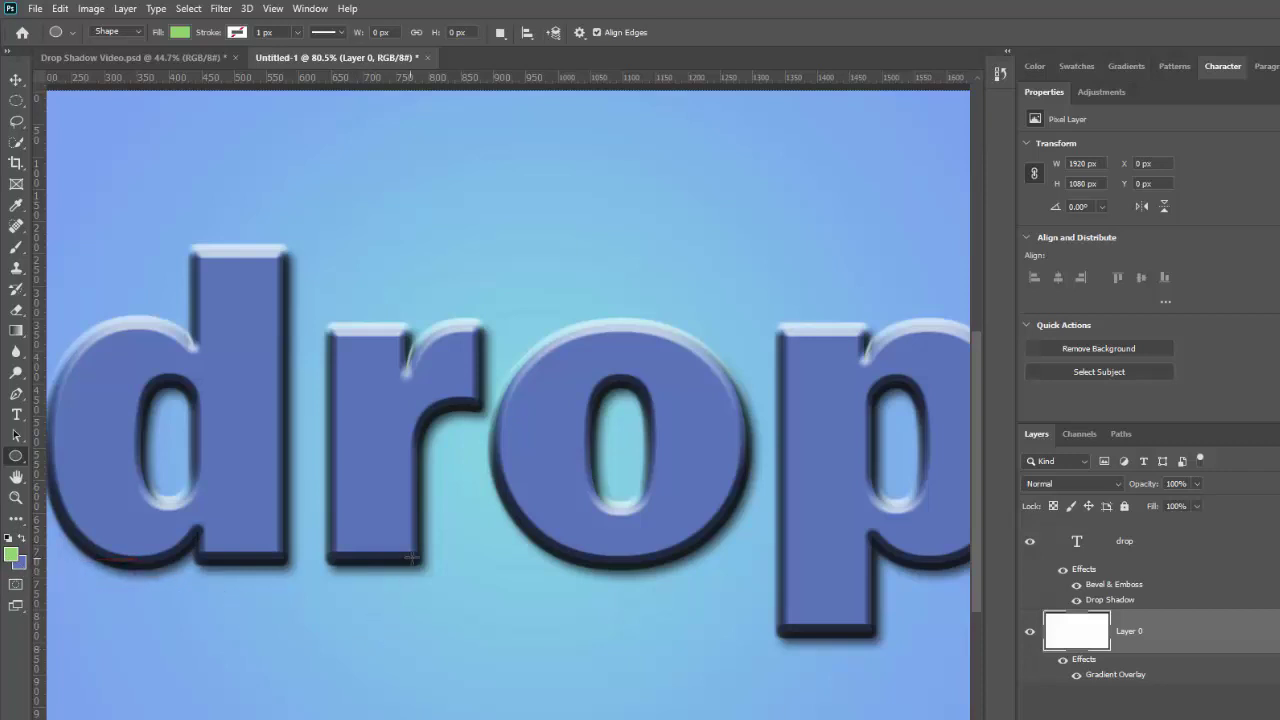
pyautogui.press('d')
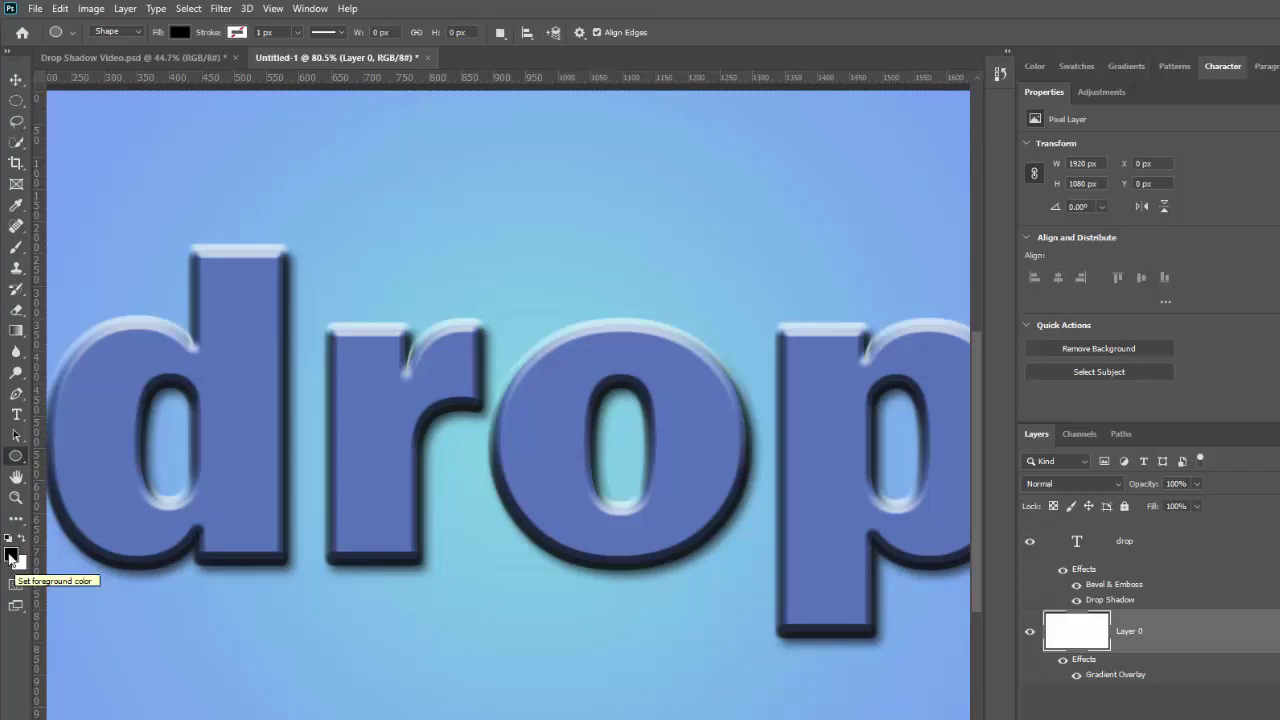
pyautogui.press('x')
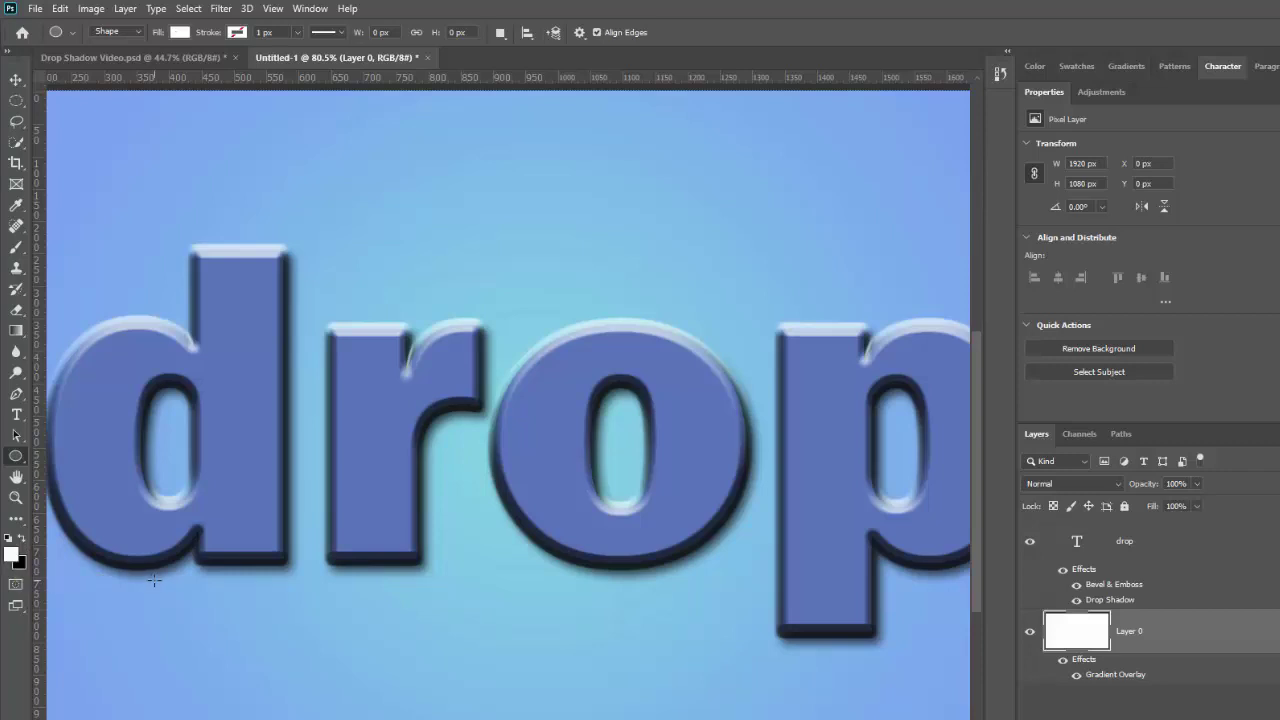
pyautogui.press('x')
pyautogui.press('x')
pyautogui.press('x')
pyautogui.press('x')
pyautogui.press('x')
# Step: Make trial elliptical selections over the letters 'dr' and 'ro', clearing each one
pyautogui.click(17, 102)
pyautogui.moveTo(281, 197); pyautogui.dragTo(487, 445)
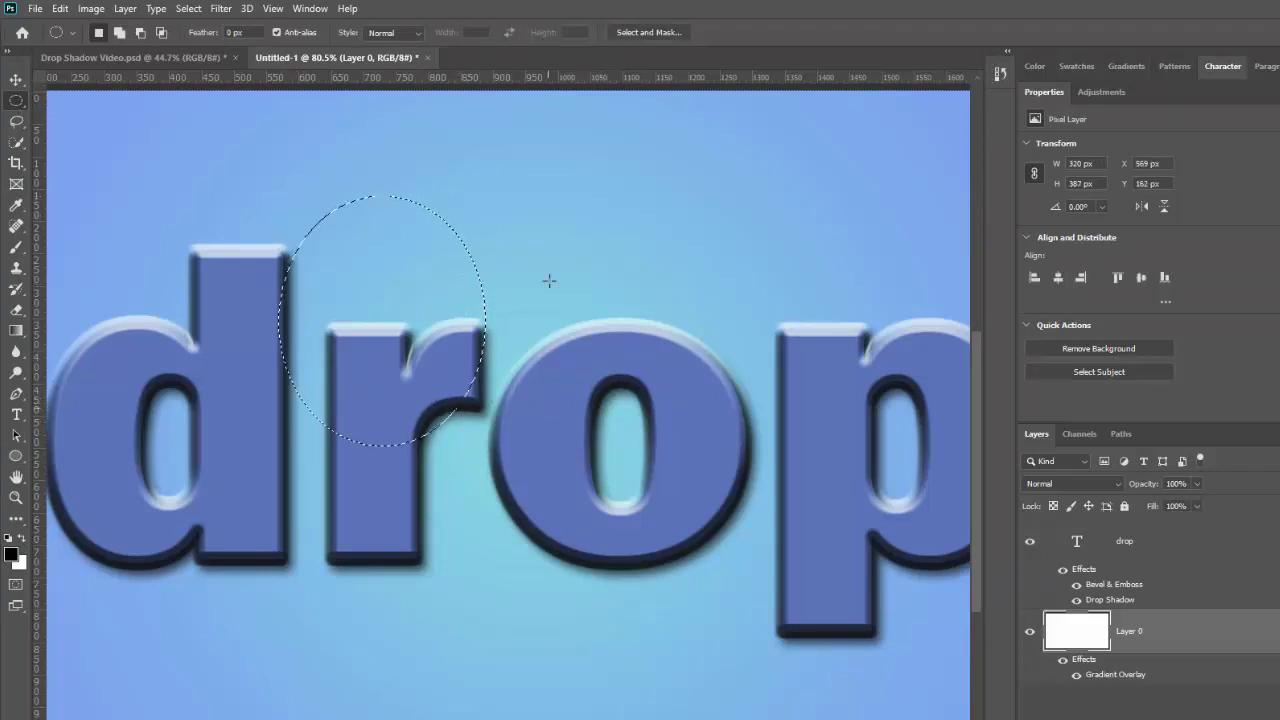
pyautogui.click(650, 535)
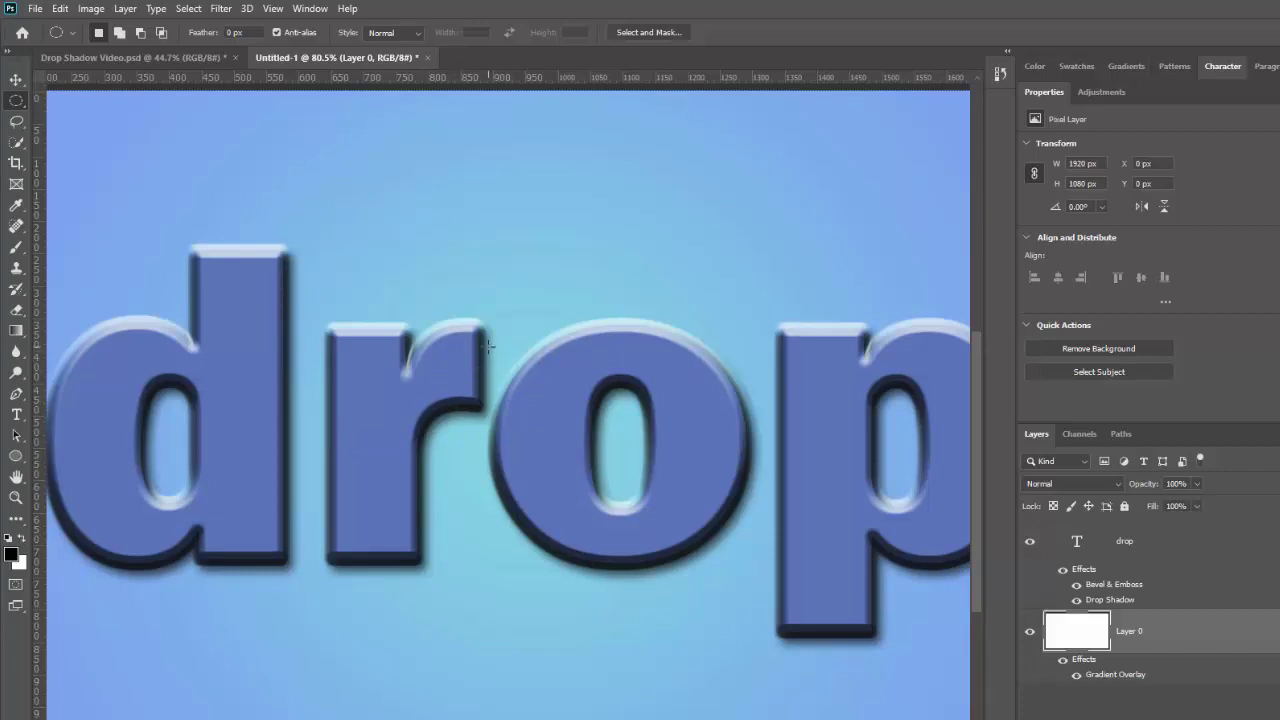
pyautogui.moveTo(360, 234); pyautogui.dragTo(618, 490)
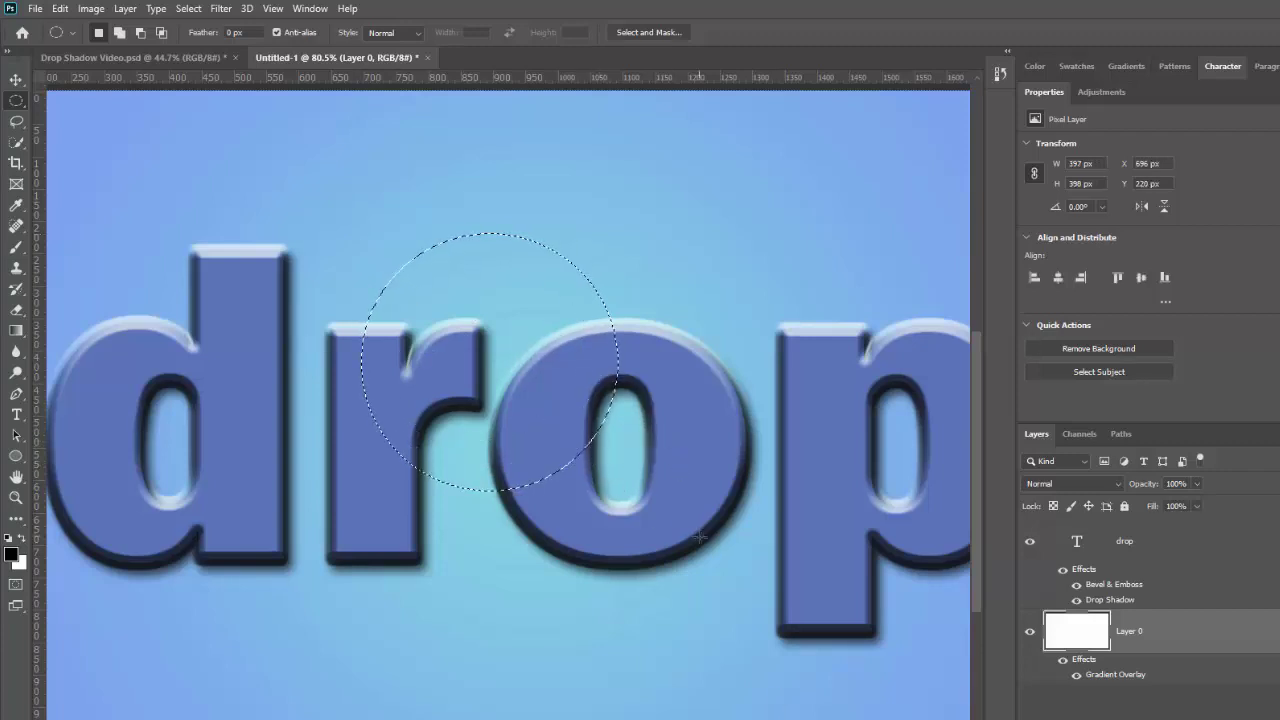
pyautogui.moveTo(797, 583); pyautogui.dragTo(226, 594)
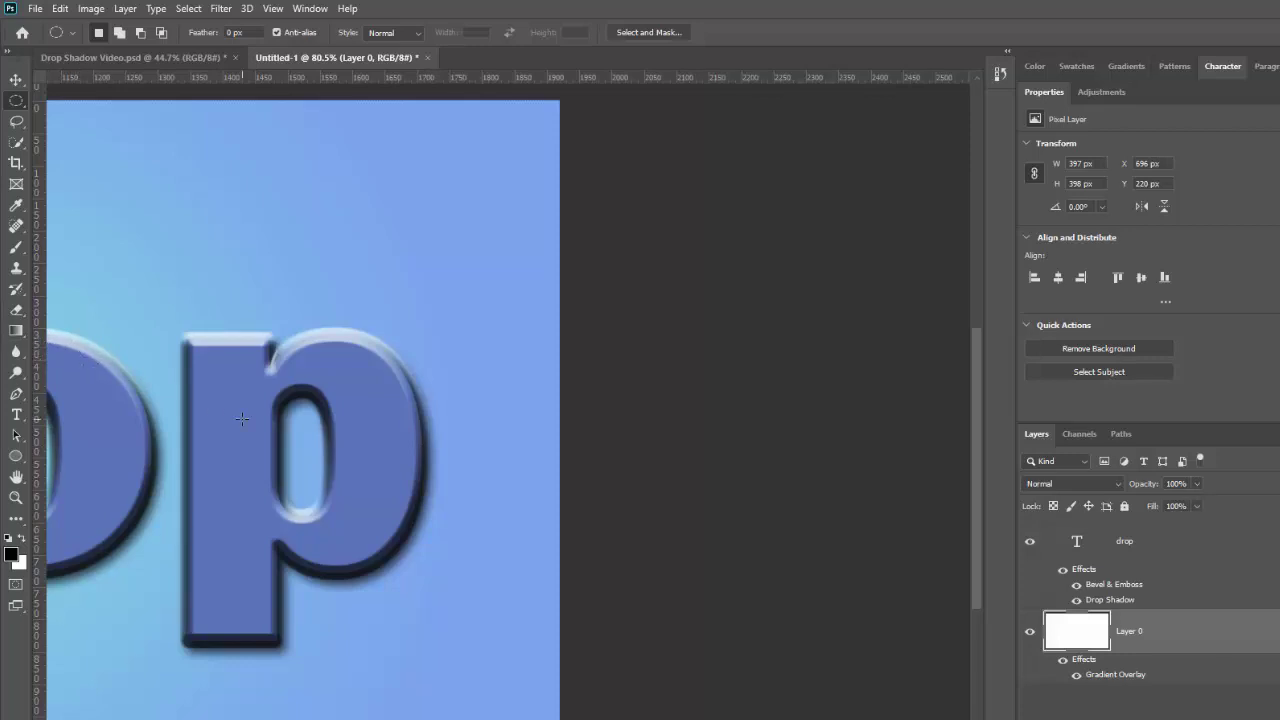
pyautogui.hotkey('ctrl', 'd')
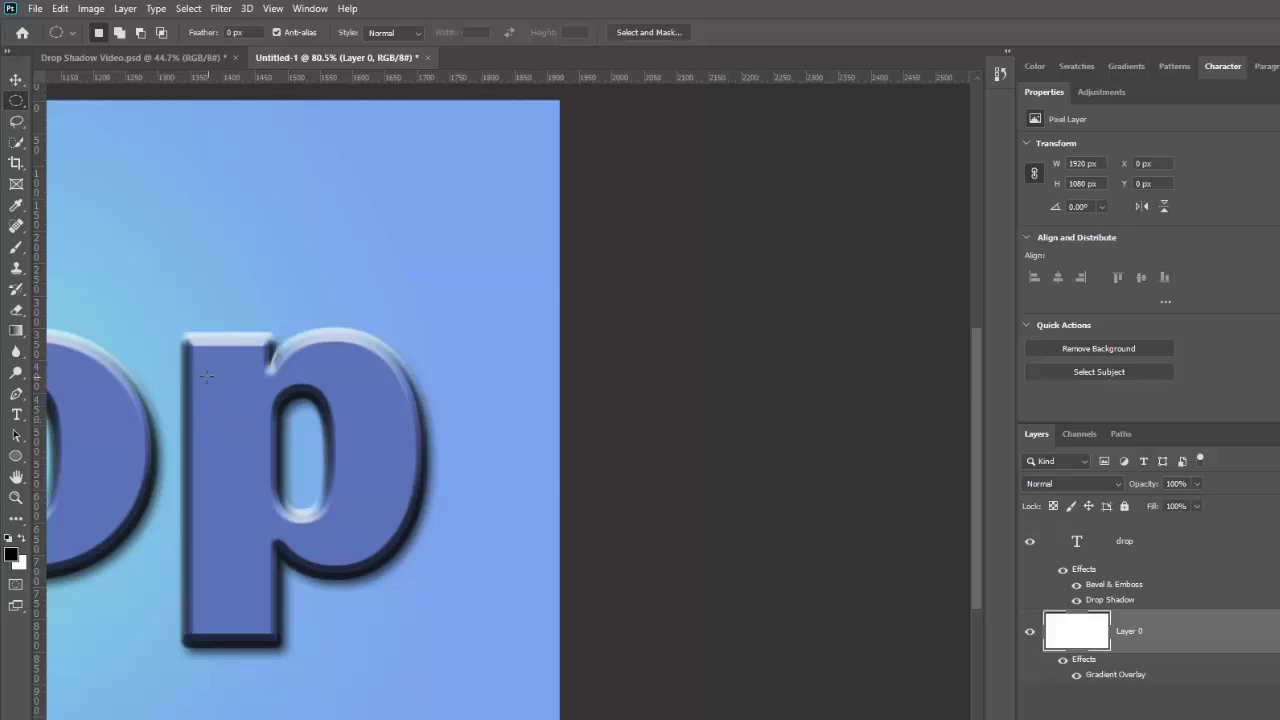
pyautogui.moveTo(206, 376); pyautogui.dragTo(688, 400)
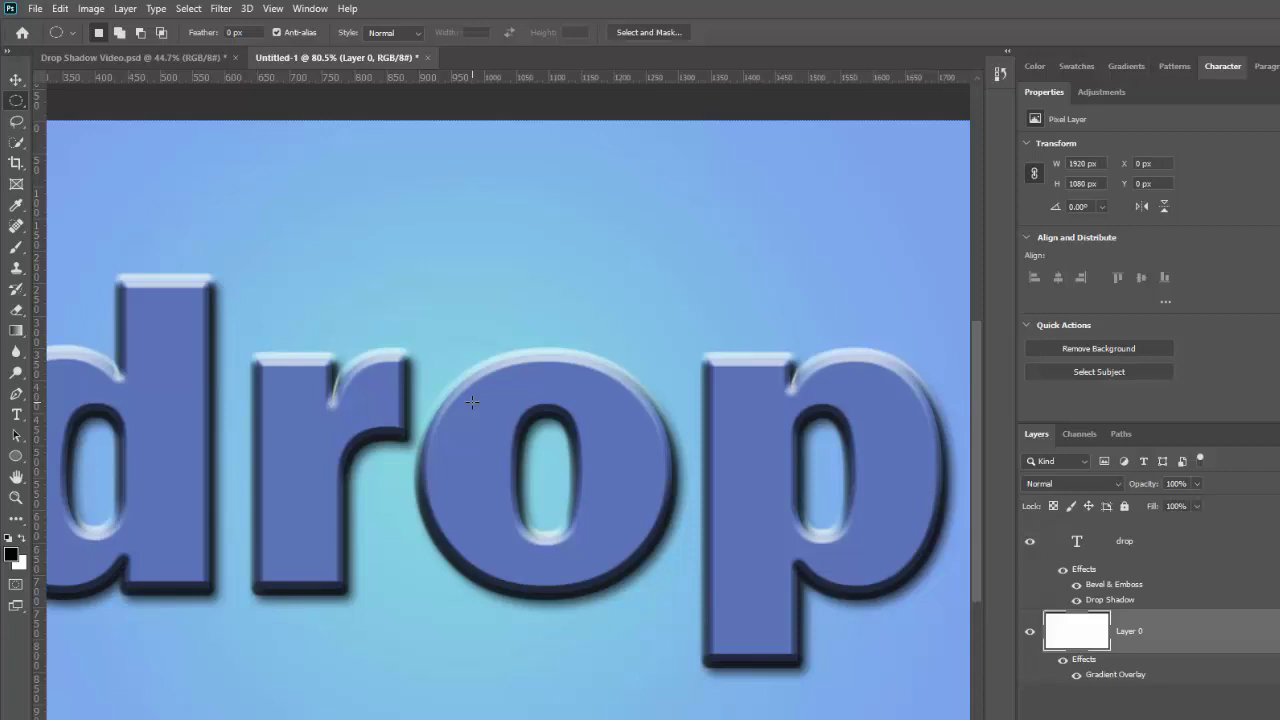
# Step: Select the entire 1920×1080 canvas with Ctrl+A
pyautogui.hotkey('ctrl', 'a')
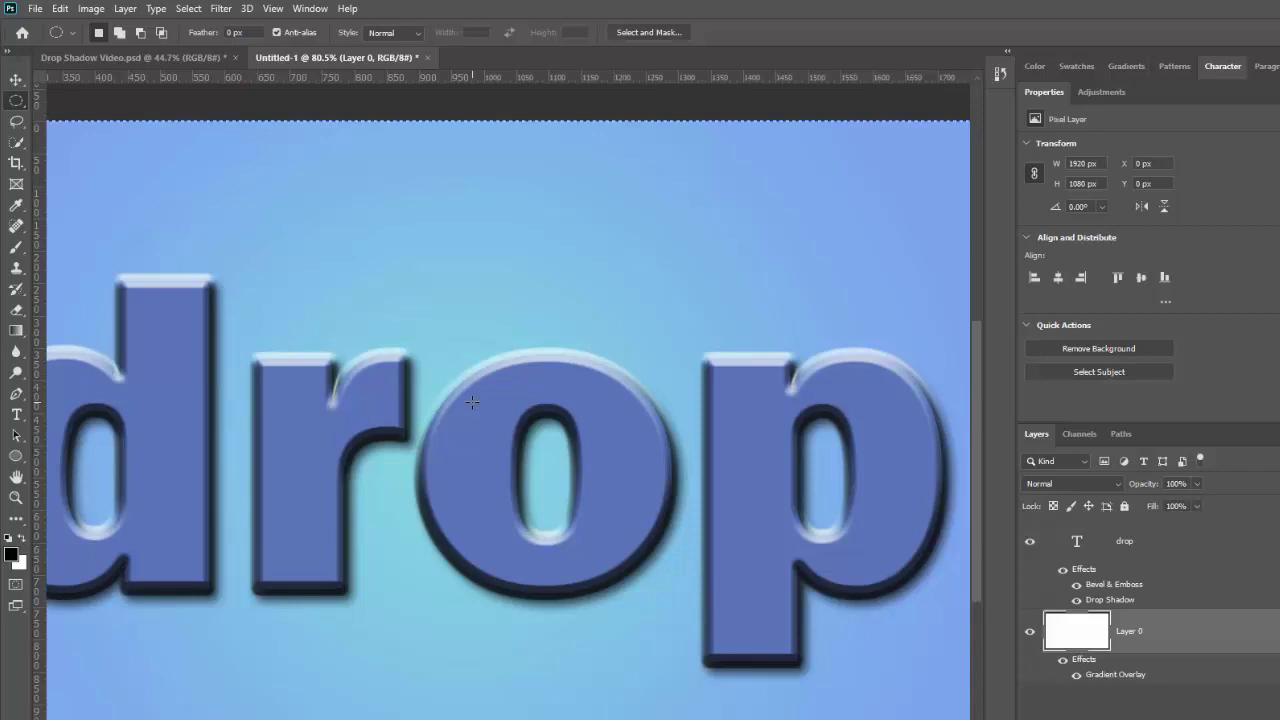
pyautogui.scroll(-2, 472, 401)
pyautogui.scroll(-1, 466, 394)
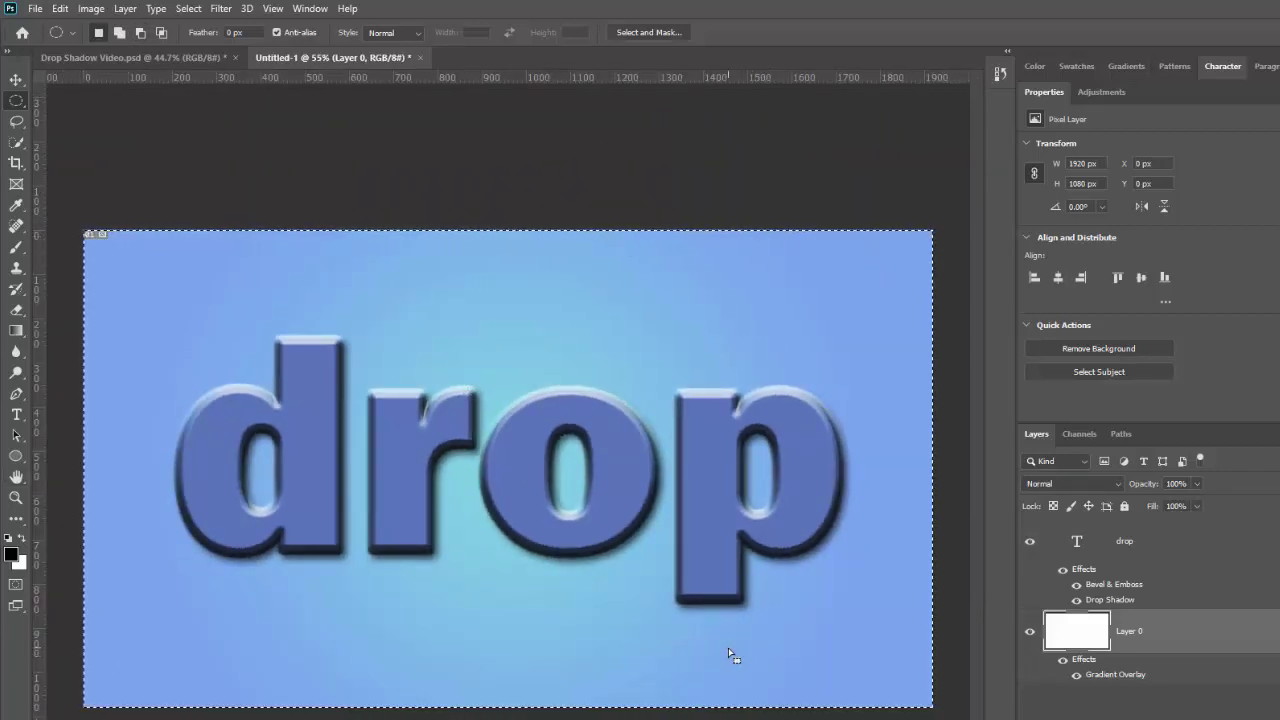
# Step: Deselect the canvas, then duplicate Layer 0 twice, removing each copy afterwards
pyautogui.hotkey('ctrl', 'd')
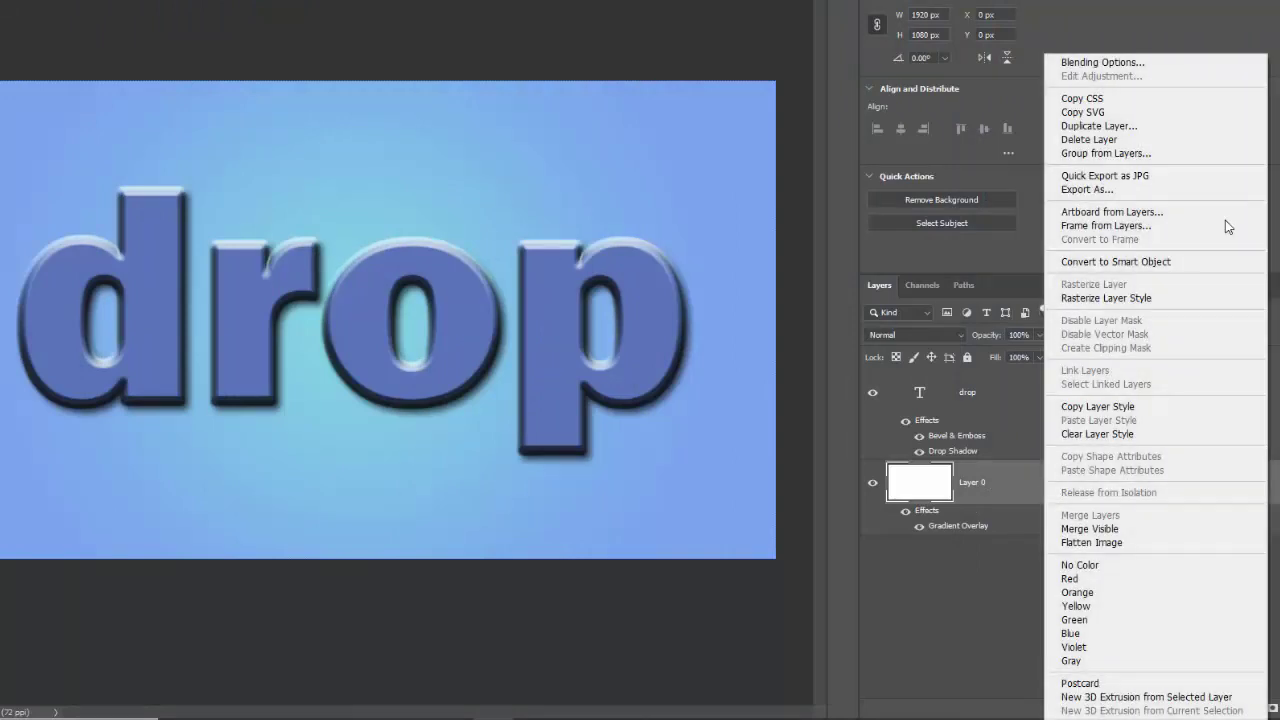
pyautogui.click(1010, 500)
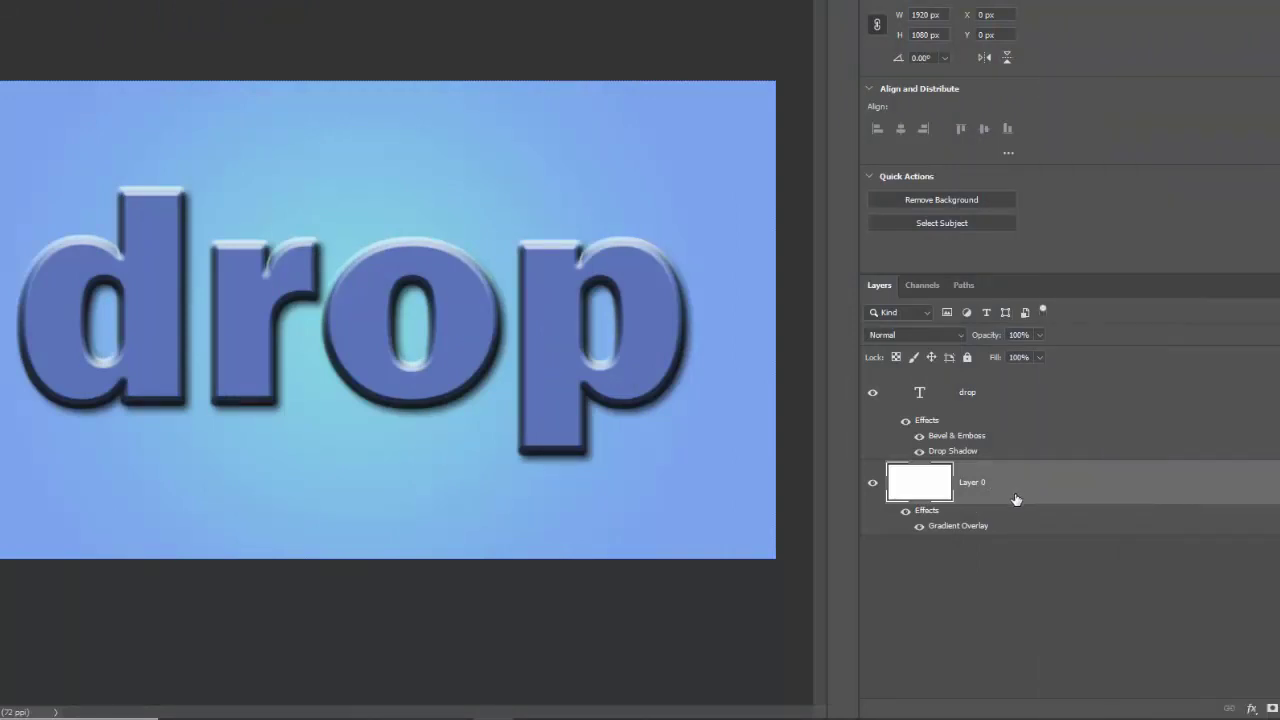
pyautogui.hotkey('ctrl', 'j')
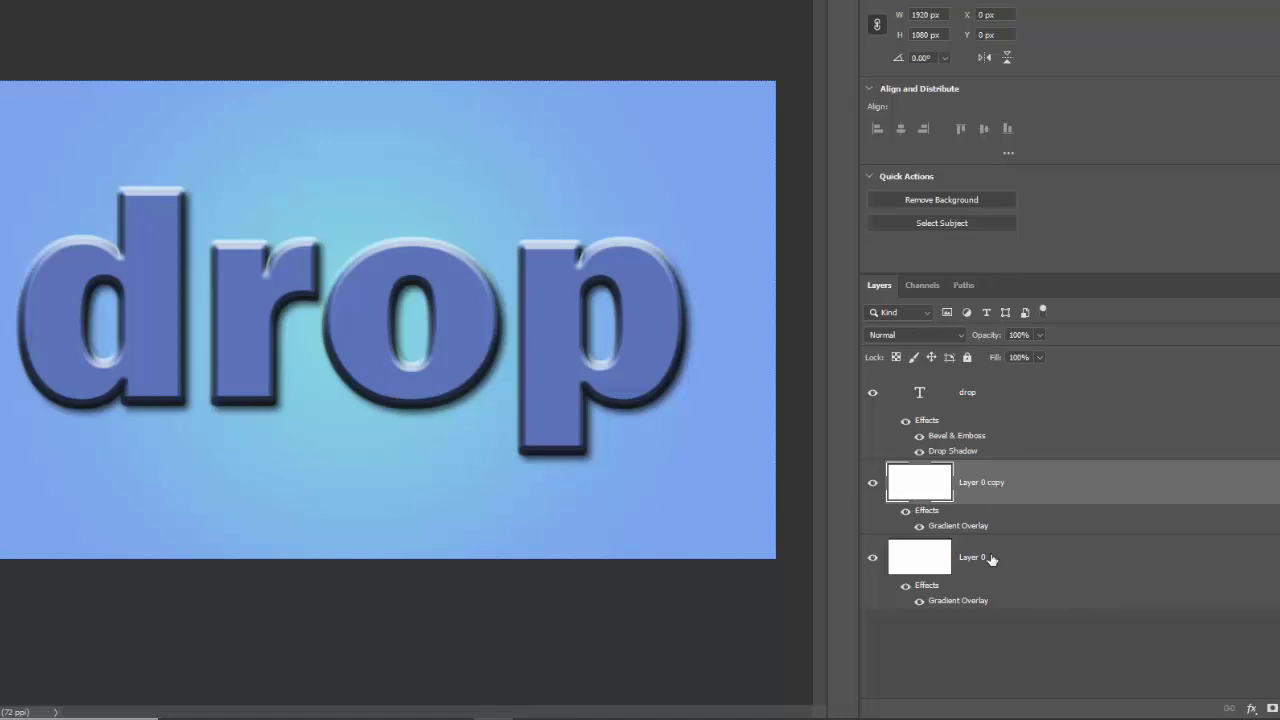
pyautogui.press('Delete')
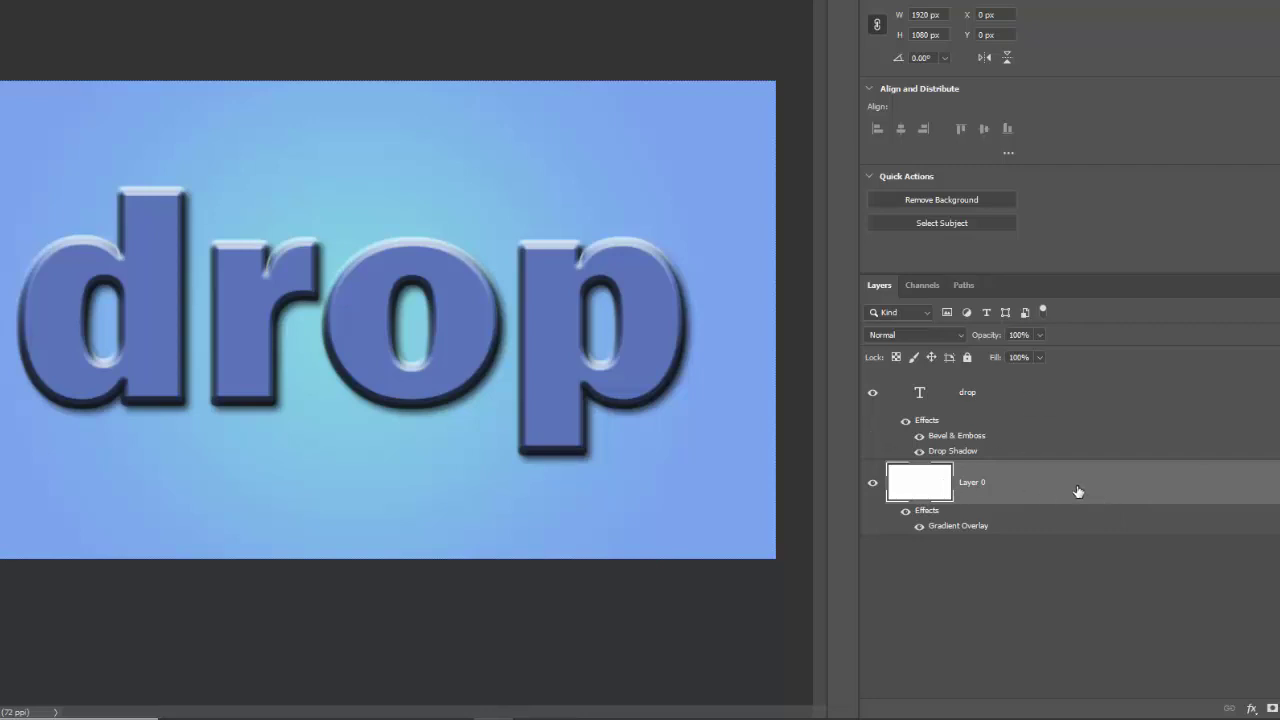
pyautogui.hotkey('ctrl', 'j')
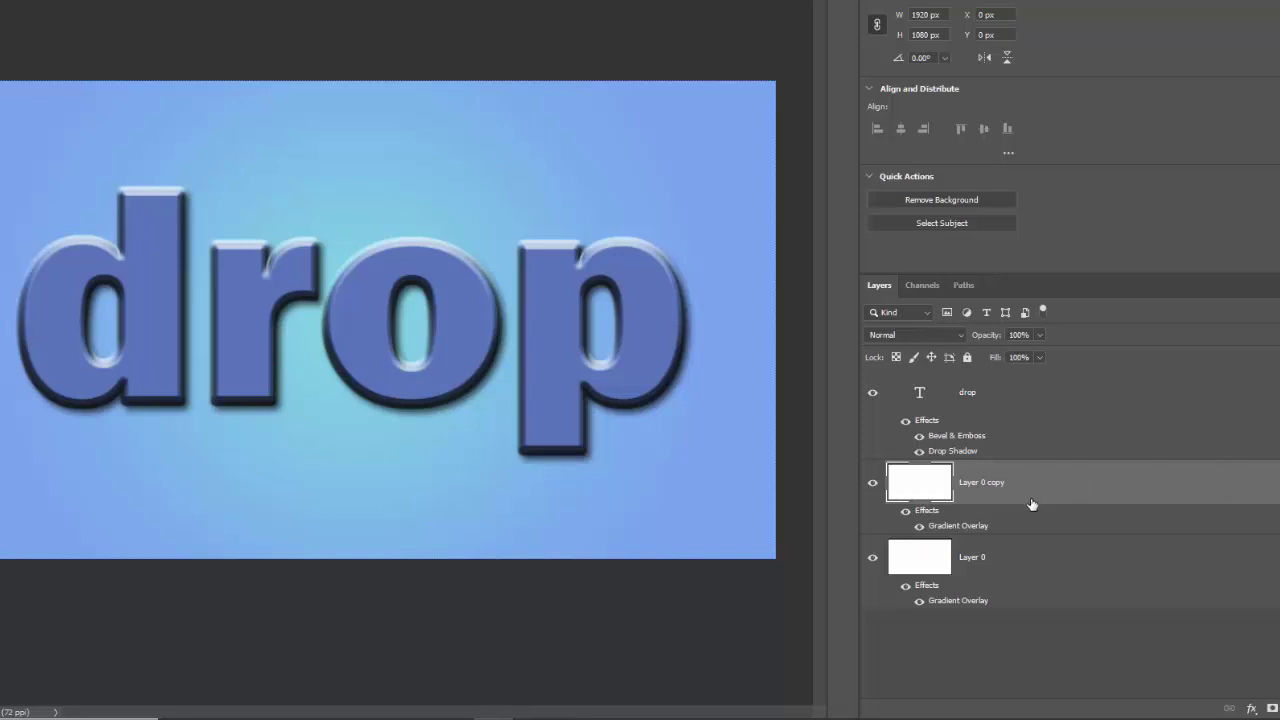
pyautogui.hotkey('ctrl', 'z')
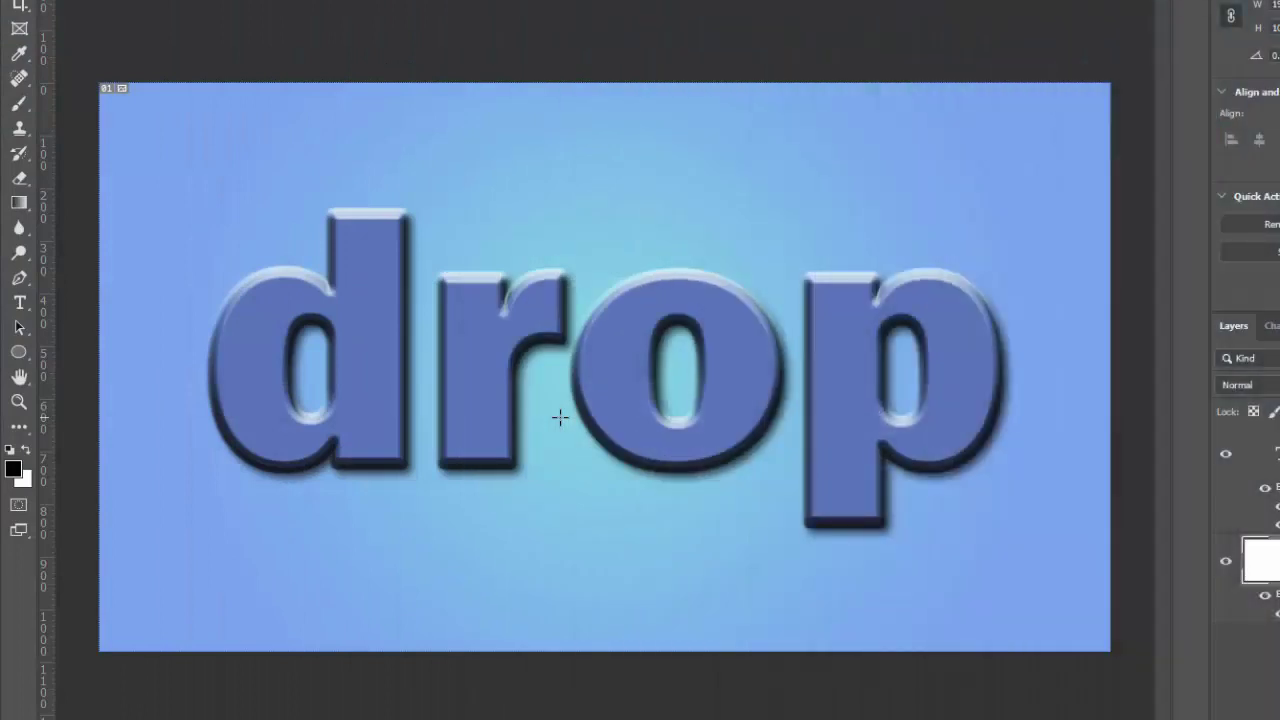
# Step: Pick the Brush and resize it with ] and [ to about 250 px, previewing its size on canvas
pyautogui.press('b')
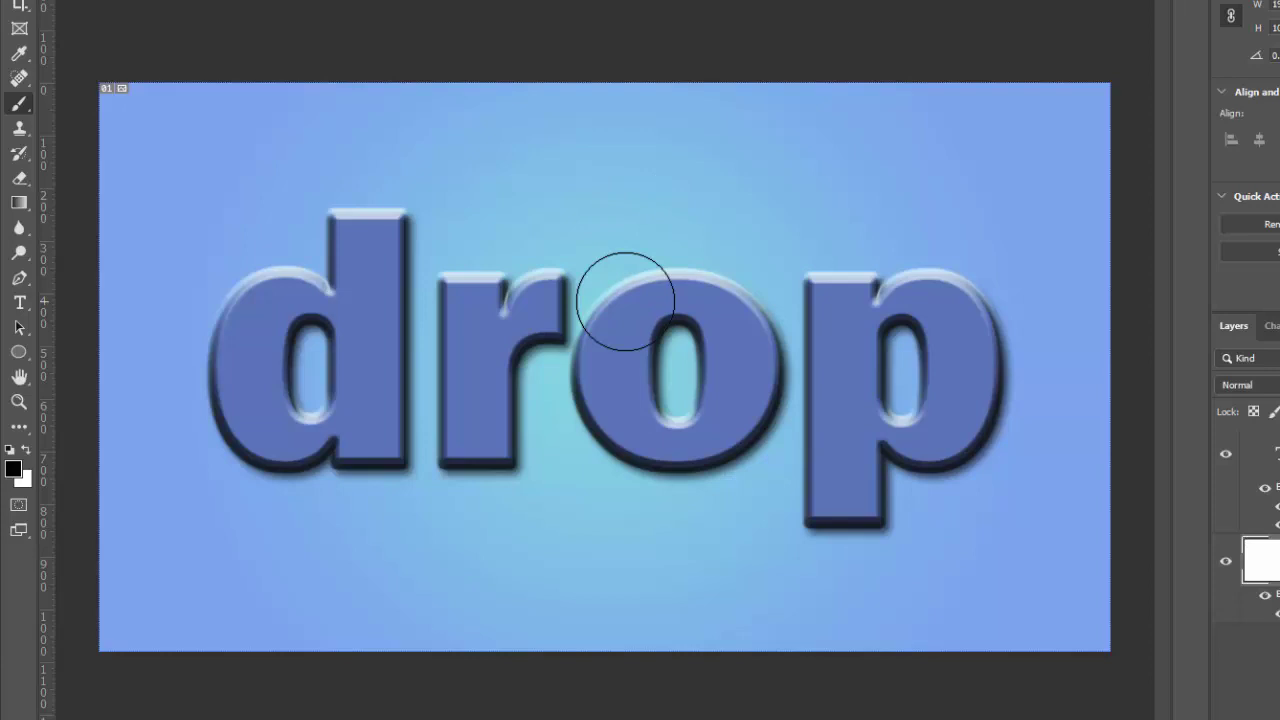
pyautogui.press(']')
pyautogui.press(']')
pyautogui.press(']')
pyautogui.press(']')
pyautogui.press(']')
pyautogui.press(']')
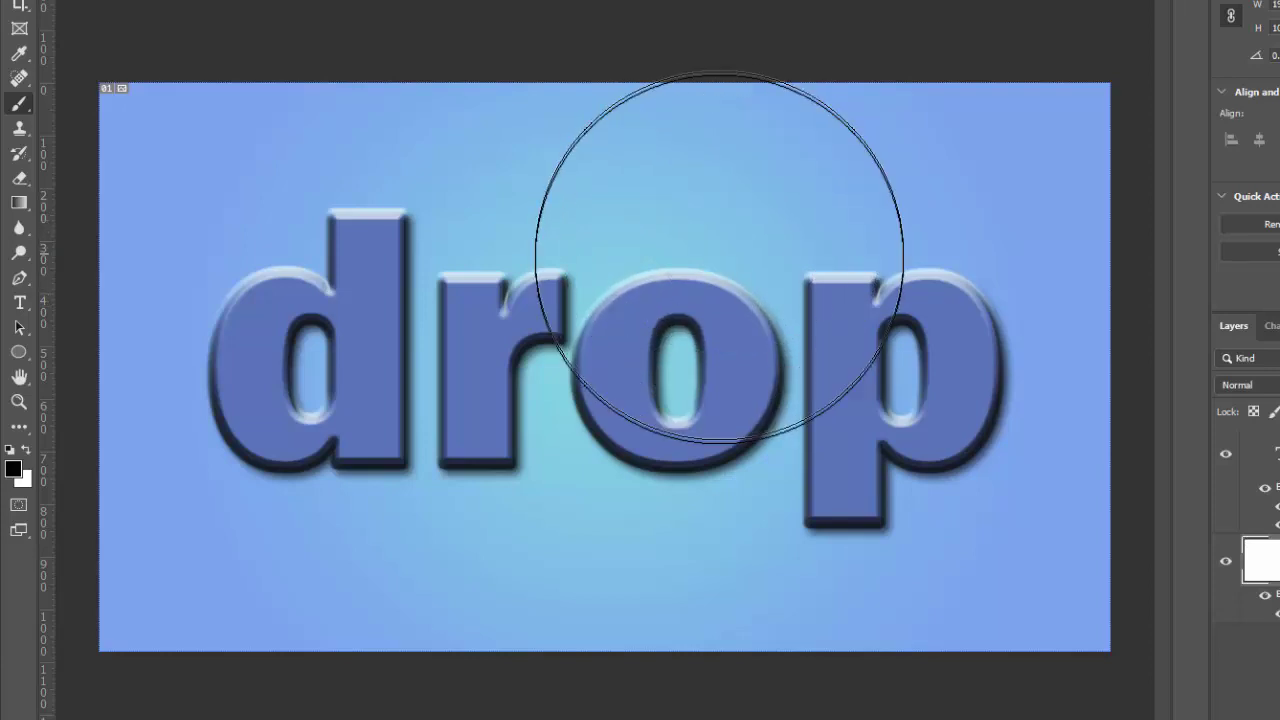
pyautogui.press(']')
pyautogui.press(']')
pyautogui.press('[')
pyautogui.press('[')
pyautogui.press('[')
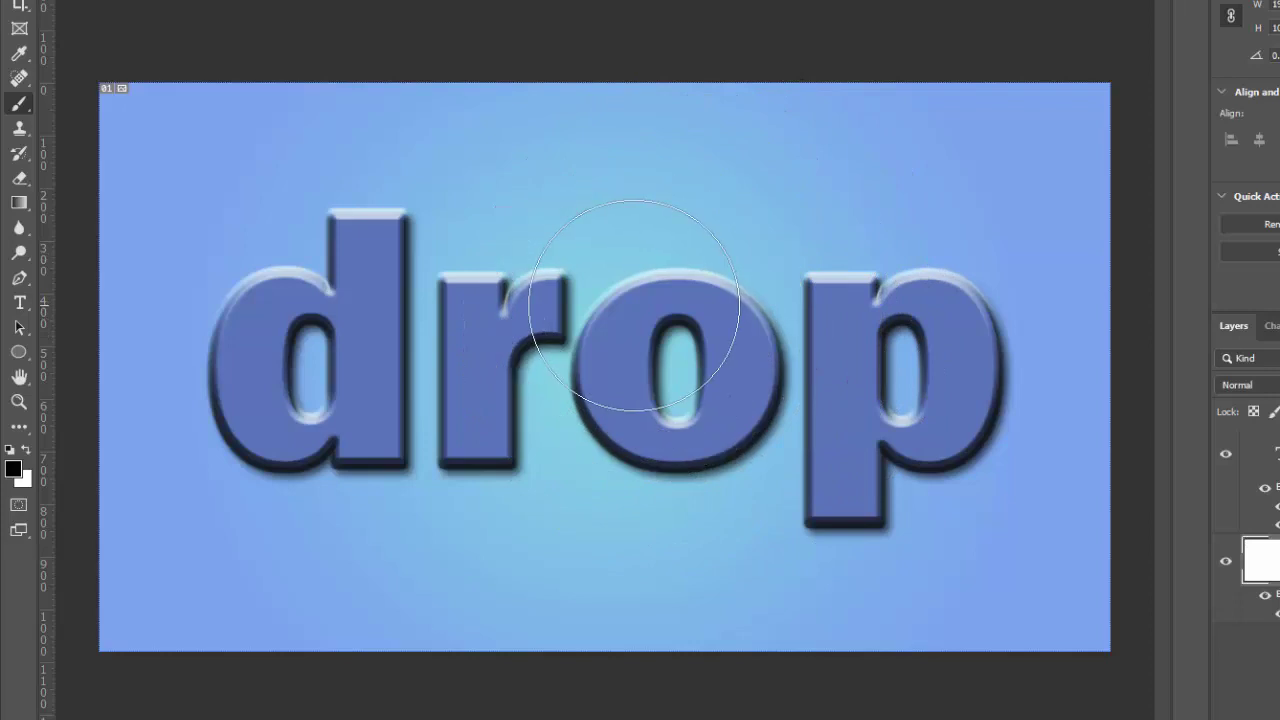
pyautogui.press('[')
pyautogui.press('[')
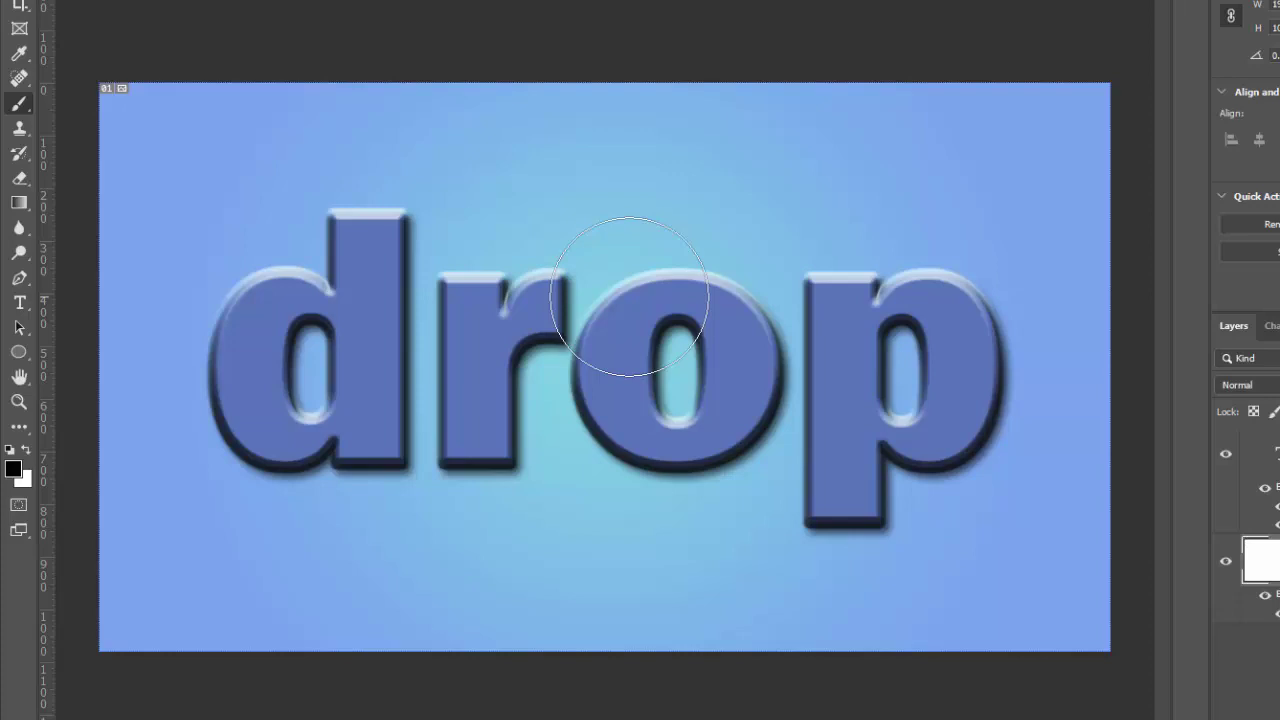
pyautogui.keyDown('alt'); pyautogui.rightClick(629, 296); pyautogui.keyUp('alt')
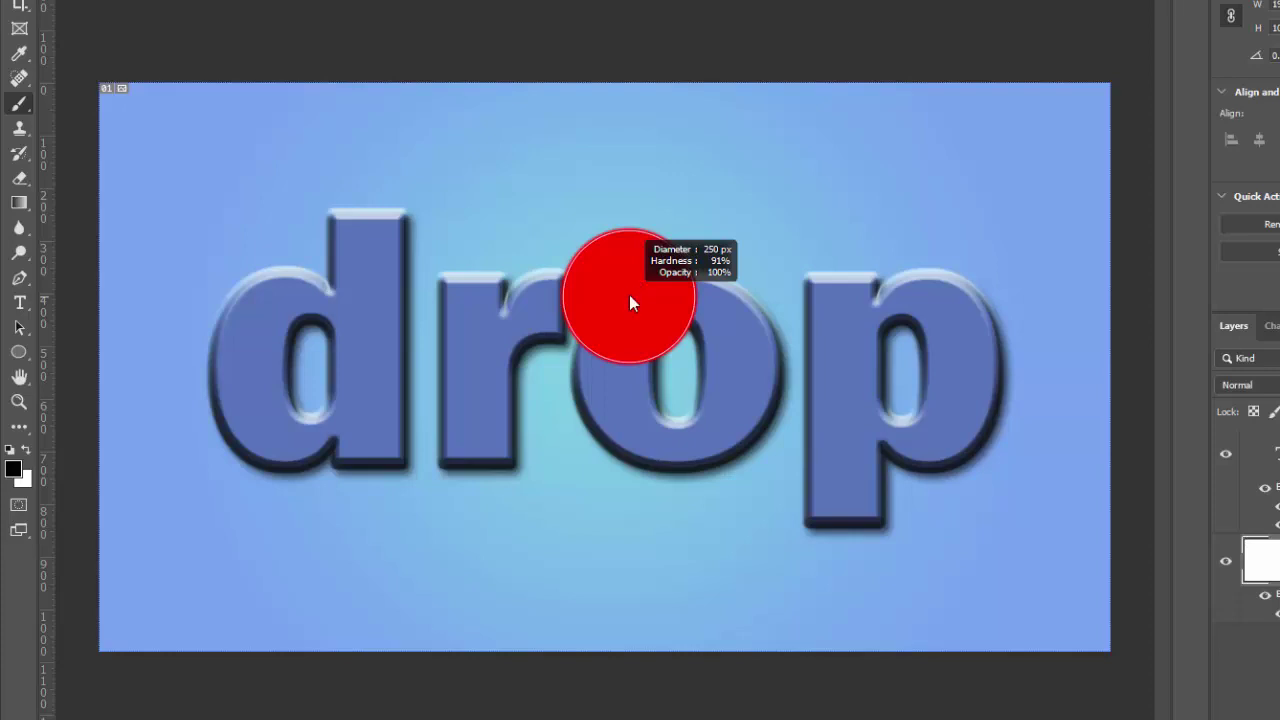
# Step: Lower brush hardness to about 39%, try 10% and 50% opacity, then restore 100% opacity
pyautogui.moveTo(629, 295)
pyautogui.mouseDown()
pyautogui.moveTo(642, 0)
pyautogui.moveTo(618, 83)
pyautogui.moveTo(645, 329)
pyautogui.moveTo(633, 347)
pyautogui.moveTo(973, 352)
pyautogui.moveTo(502, 343)
pyautogui.moveTo(636, 353)
pyautogui.moveTo(634, 120)
pyautogui.moveTo(602, 378)
pyautogui.moveTo(633, 130)
pyautogui.moveTo(620, 280)
pyautogui.moveTo(963, 283)
pyautogui.moveTo(551, 289)
pyautogui.moveTo(589, 293)
pyautogui.moveTo(618, 174)
pyautogui.moveTo(620, 386)
pyautogui.moveTo(600, 51)
pyautogui.moveTo(614, 245)
pyautogui.moveTo(641, 204)
pyautogui.moveTo(636, 168)
pyautogui.moveTo(629, 185)
pyautogui.mouseUp()
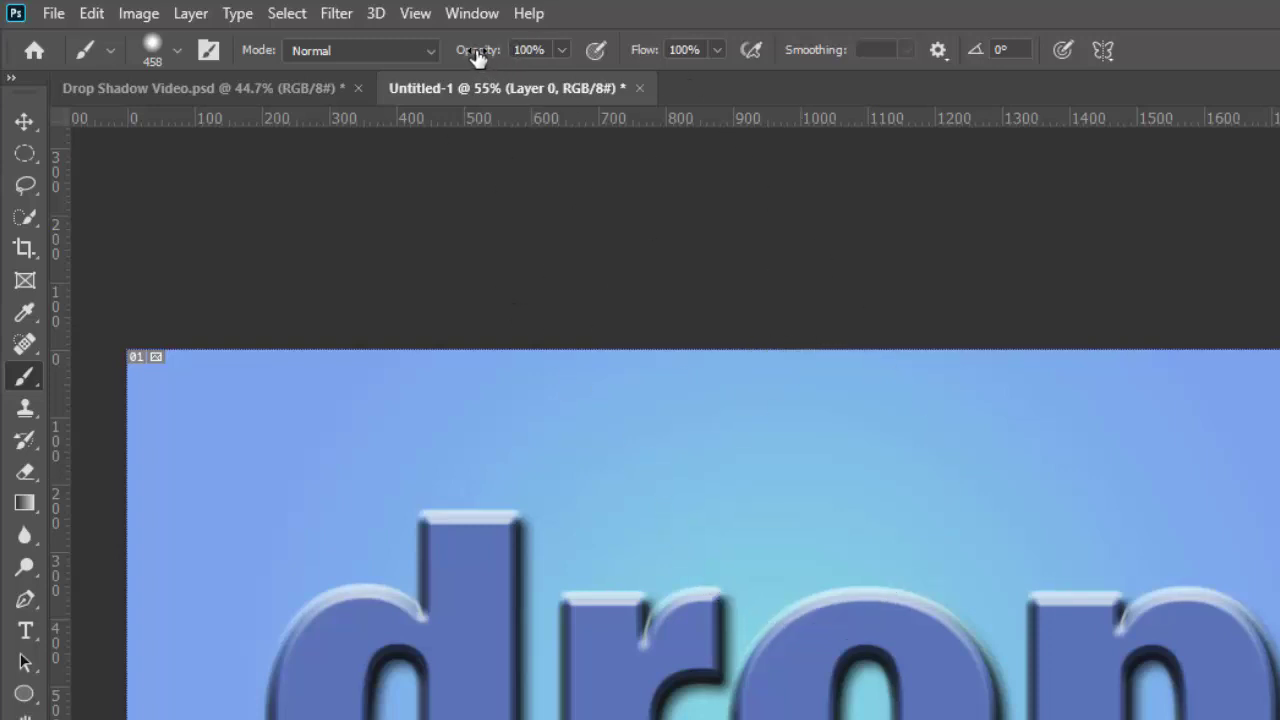
pyautogui.moveTo(478, 57)
pyautogui.mouseDown()
pyautogui.moveTo(586, 50)
pyautogui.moveTo(400, 57)
pyautogui.moveTo(579, 56)
pyautogui.mouseUp()
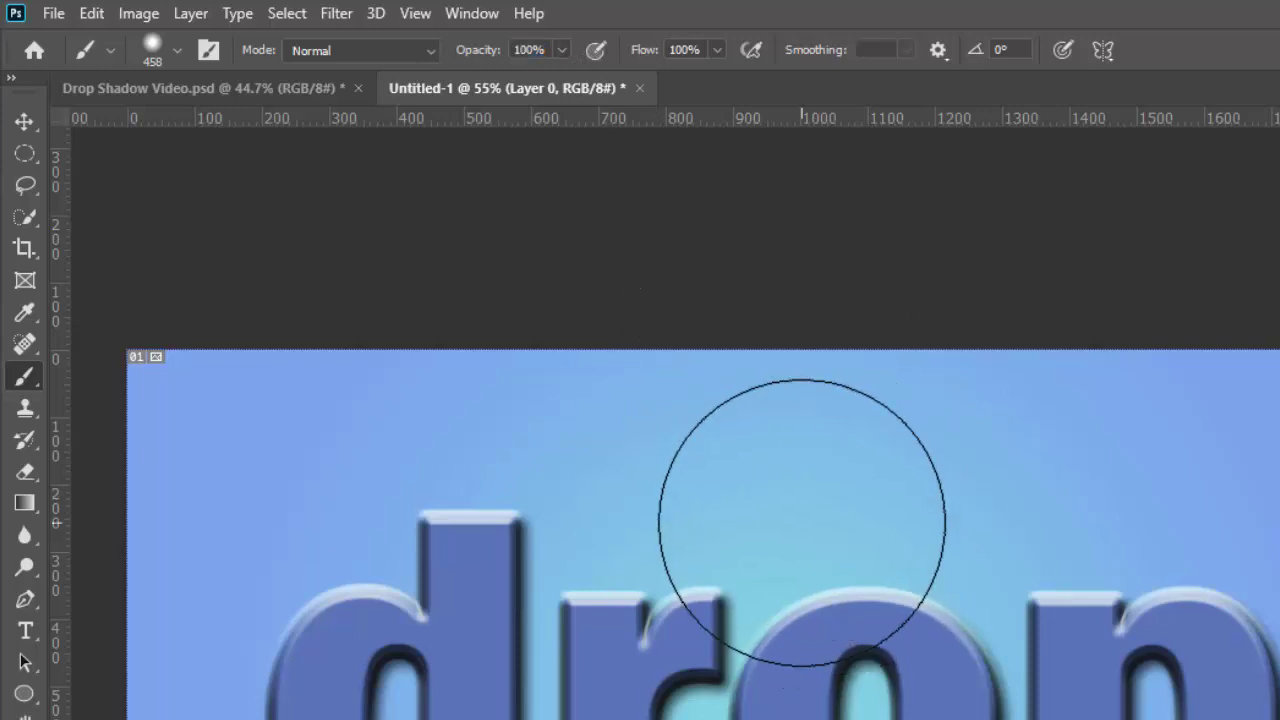
pyautogui.press('1')
pyautogui.press('5')
pyautogui.press('0')
pyautogui.hotkey('shift', '2')
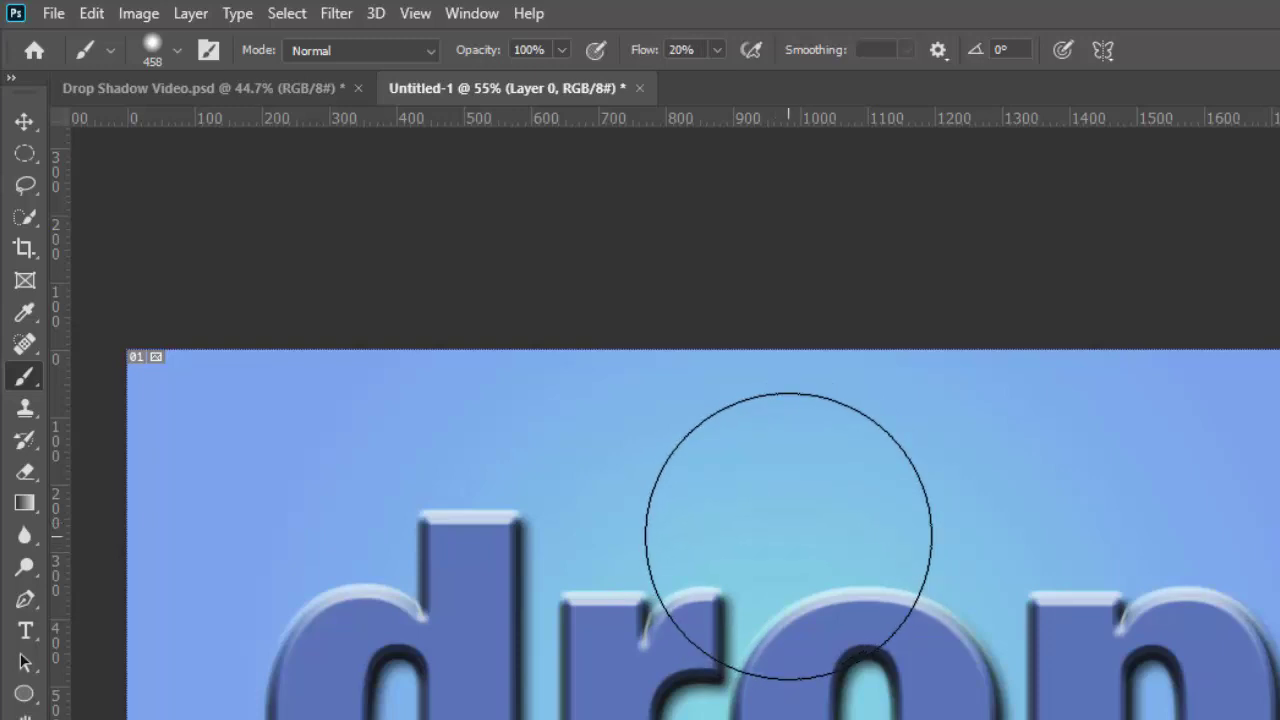
pyautogui.hotkey('shift', '0')
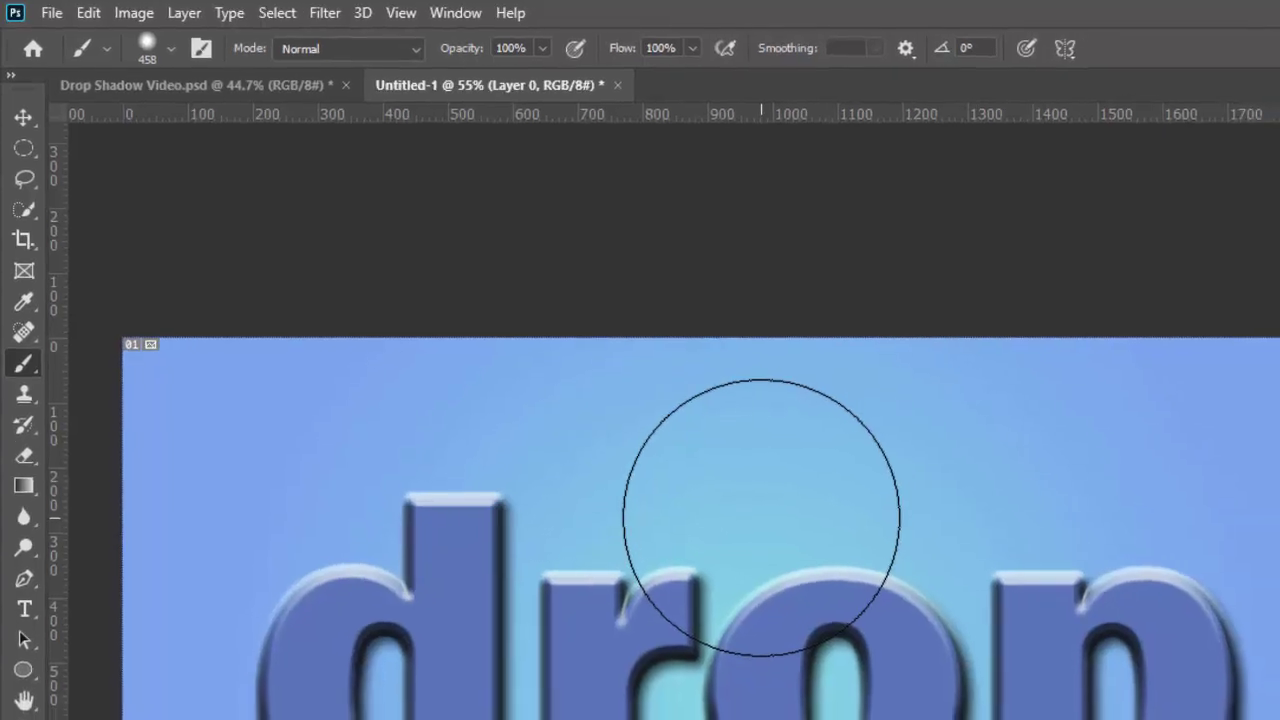